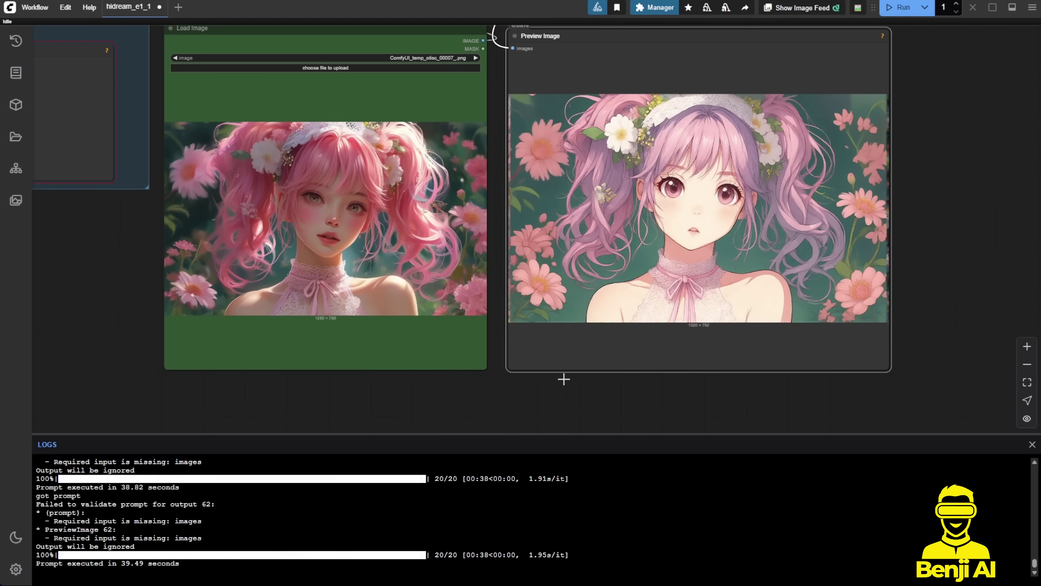
Survey the image upload, prompt, model loader and sampler groups across the canvas
{"action": "scroll", "coordinate": [561, 410], "scroll_direction": "down", "scroll_amount": 3}
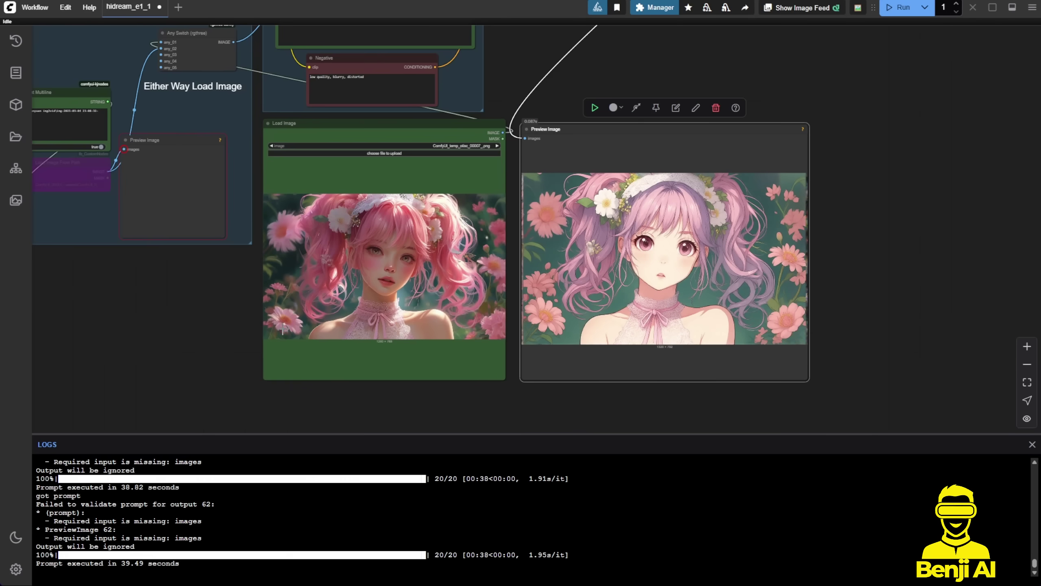
{"action": "left_click_drag", "start_coordinate": [217, 346], "coordinate": [424, 424]}
{"action": "scroll", "coordinate": [768, 167], "scroll_direction": "down", "scroll_amount": 3}
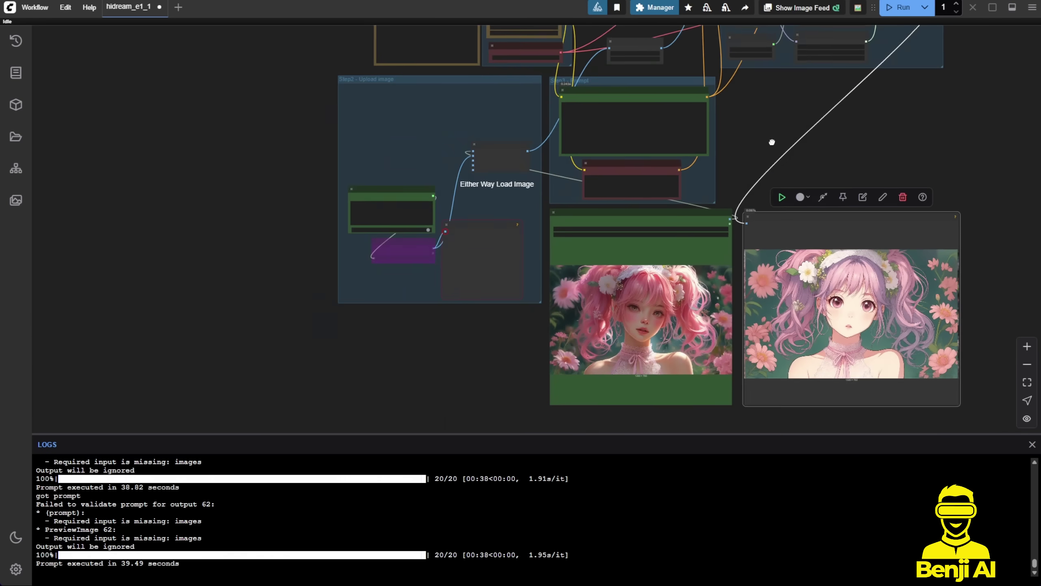
{"action": "left_click_drag", "start_coordinate": [765, 170], "coordinate": [731, 264]}
{"action": "scroll", "coordinate": [545, 267], "scroll_direction": "up", "scroll_amount": 4}
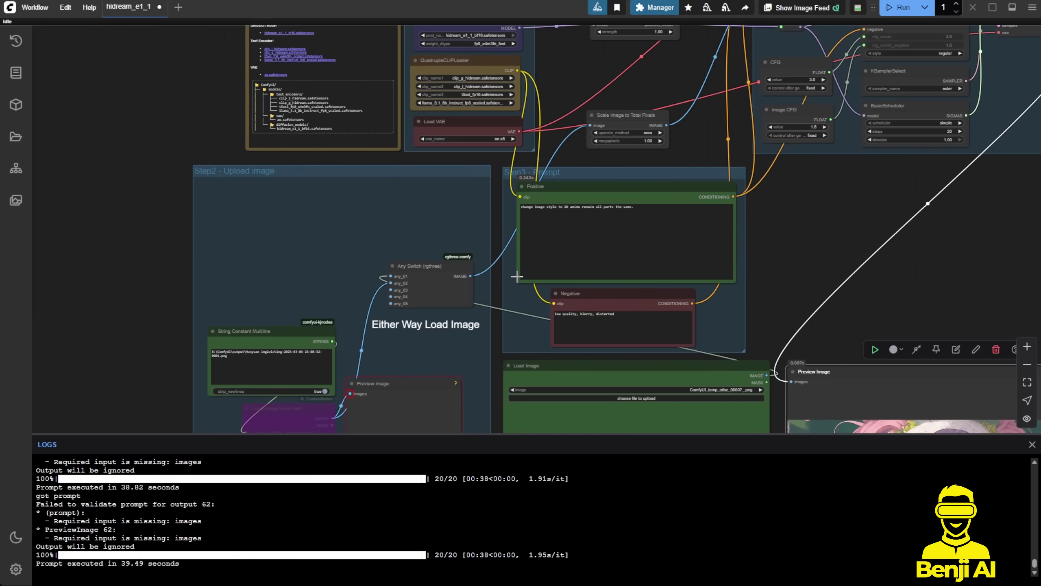
{"action": "left_click_drag", "start_coordinate": [816, 207], "coordinate": [656, 127]}
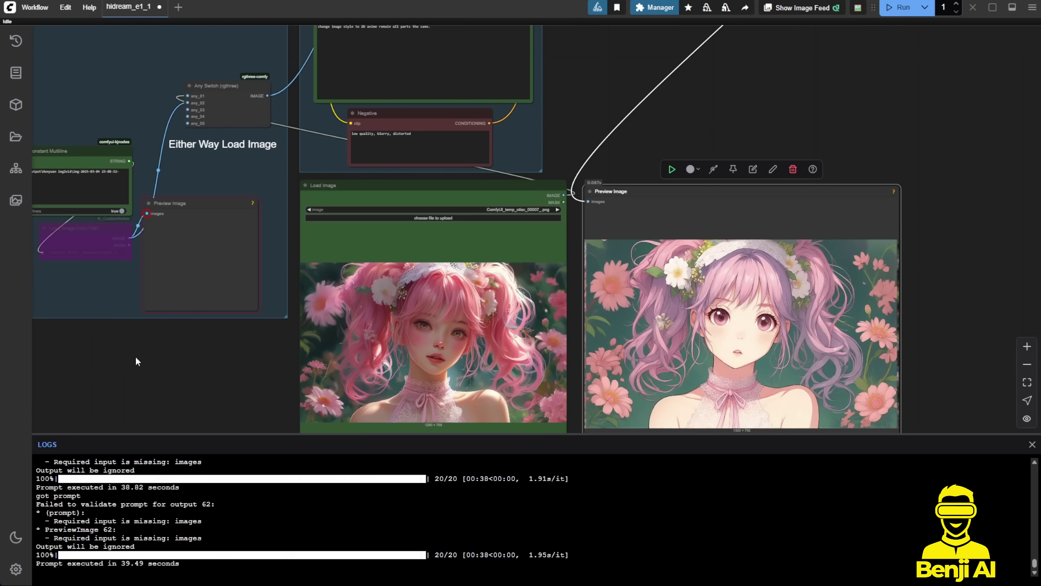
Widen the Load Diffusion Model node in Step1 - Load models so its unet_name label shows fully
{"action": "left_click_drag", "start_coordinate": [176, 105], "coordinate": [213, 166]}
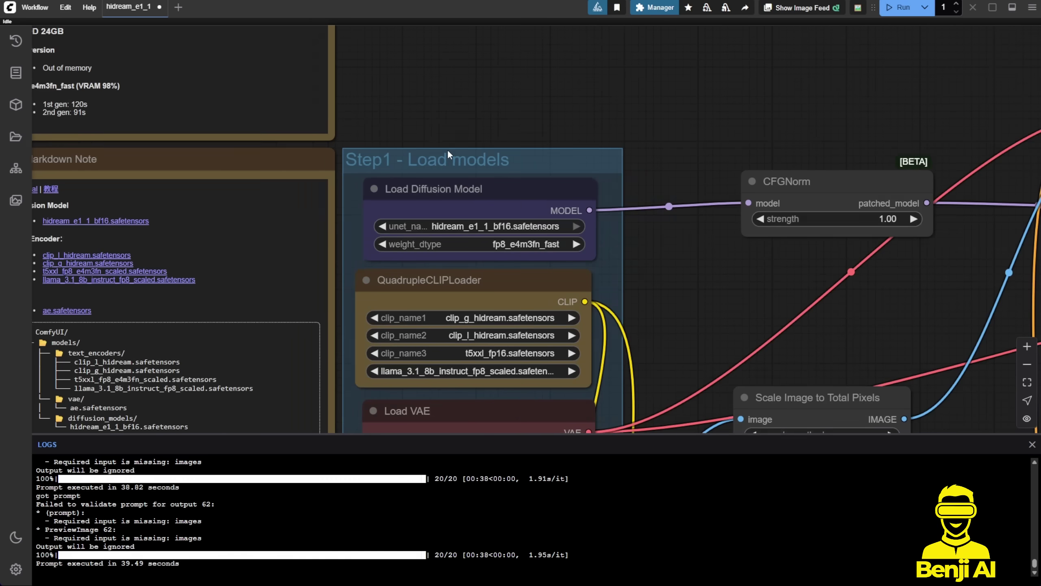
{"action": "scroll", "coordinate": [447, 148], "scroll_direction": "up", "scroll_amount": 3}
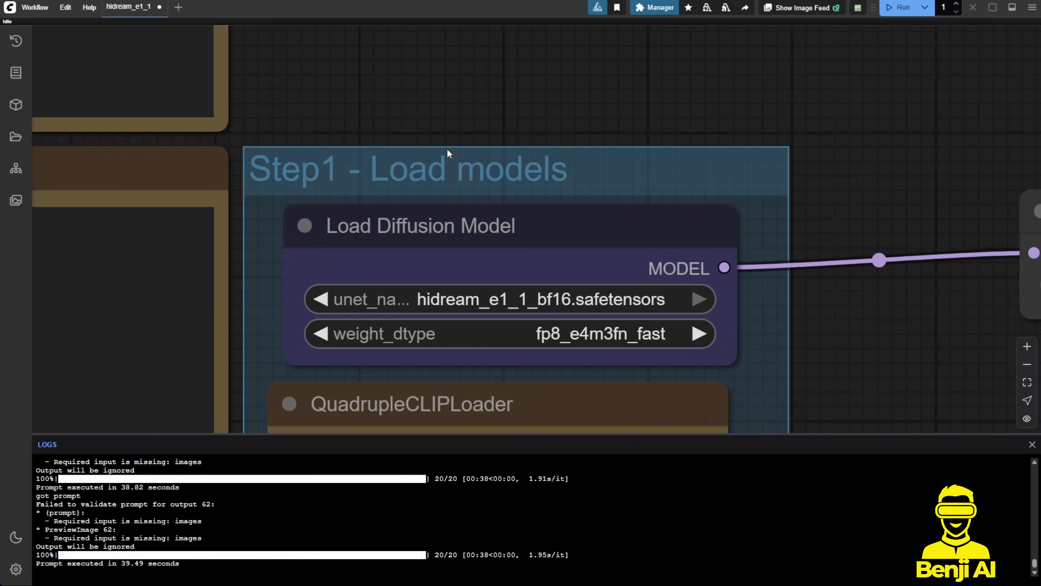
{"action": "left_click_drag", "start_coordinate": [802, 163], "coordinate": [784, 28]}
{"action": "scroll", "coordinate": [814, 167], "scroll_direction": "down", "scroll_amount": 1}
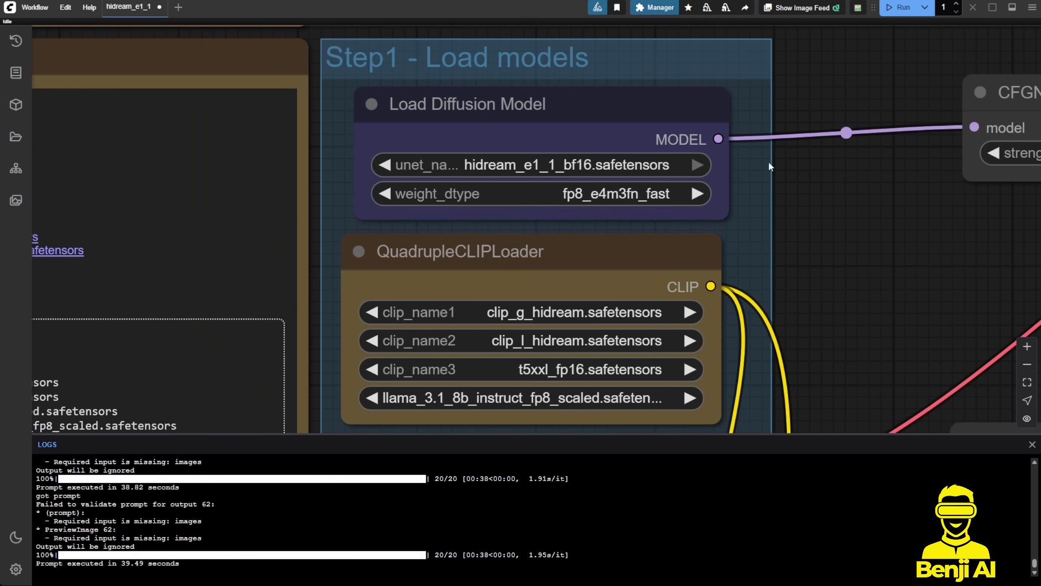
{"action": "left_click", "coordinate": [678, 65]}
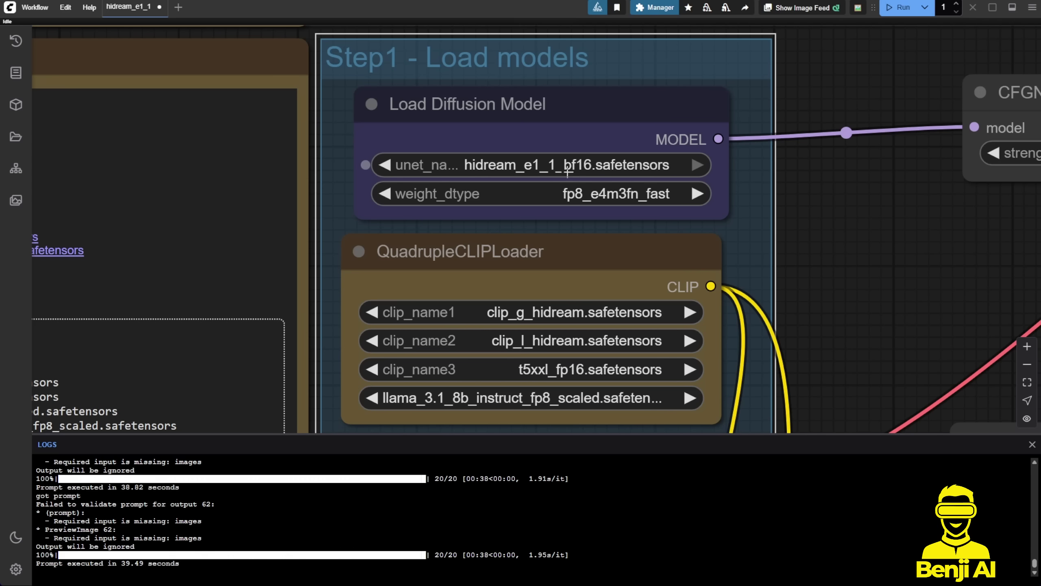
{"action": "left_click_drag", "start_coordinate": [726, 214], "coordinate": [775, 211]}
{"action": "scroll", "coordinate": [775, 211], "scroll_direction": "down", "scroll_amount": 2}
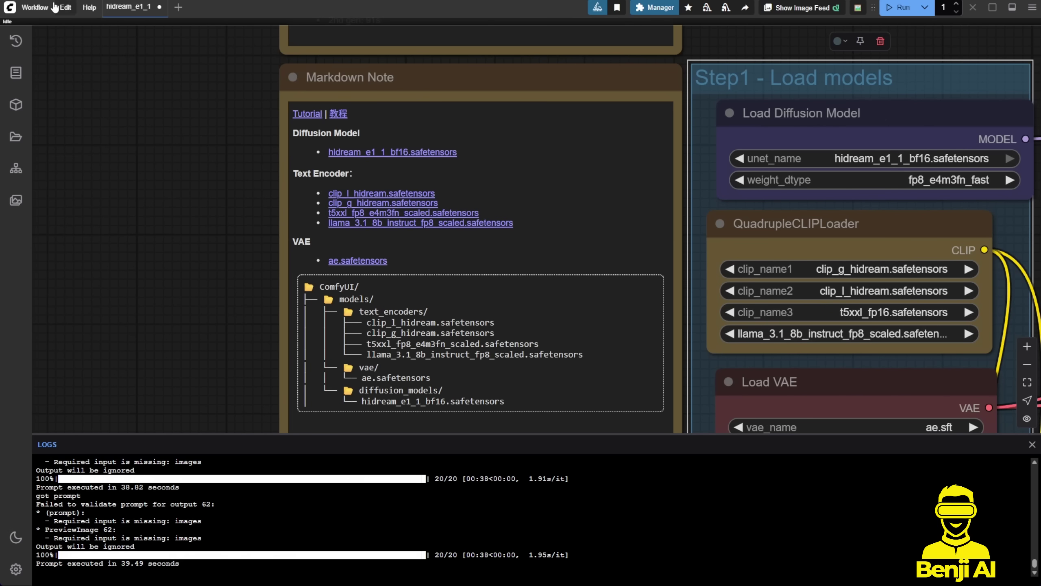
{"action": "left_click", "coordinate": [35, 7]}
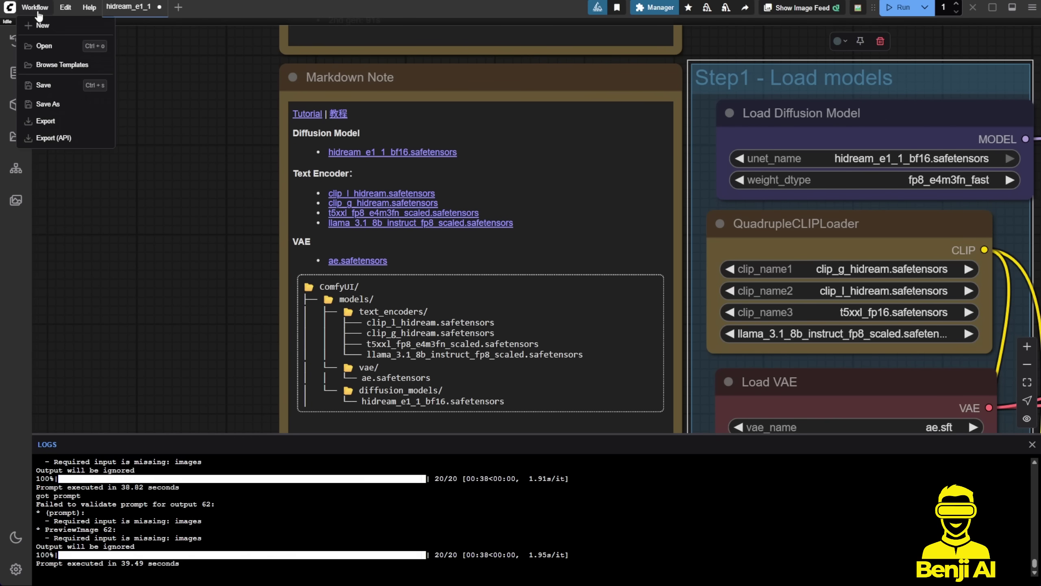
Browse the workflow templates and scroll down to the HiDream E1.1 Image Edit template
{"action": "left_click", "coordinate": [64, 66]}
{"action": "scroll", "coordinate": [502, 378], "scroll_direction": "down", "scroll_amount": 2}
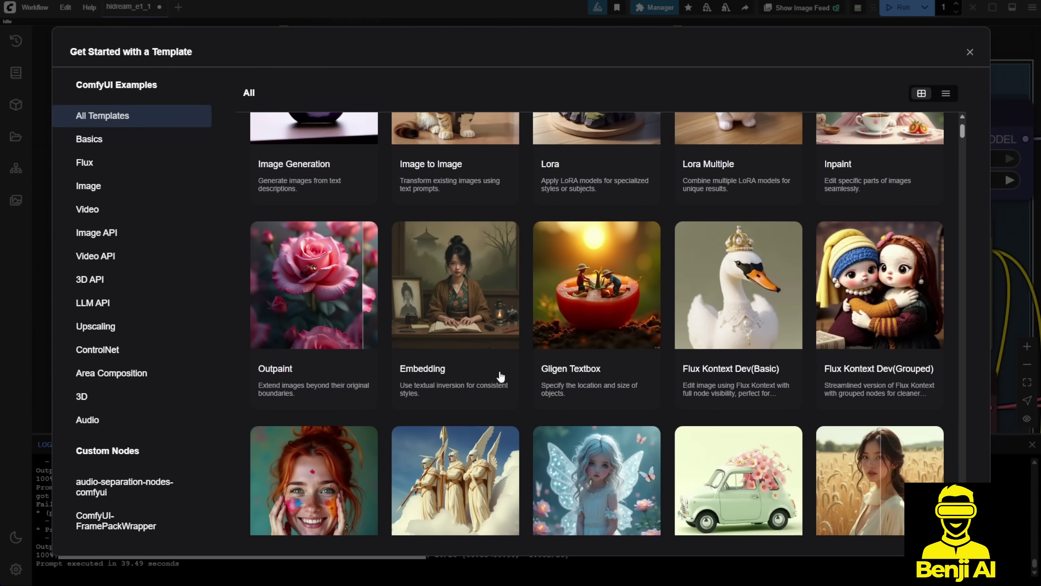
{"action": "scroll", "coordinate": [498, 372], "scroll_direction": "down", "scroll_amount": 3}
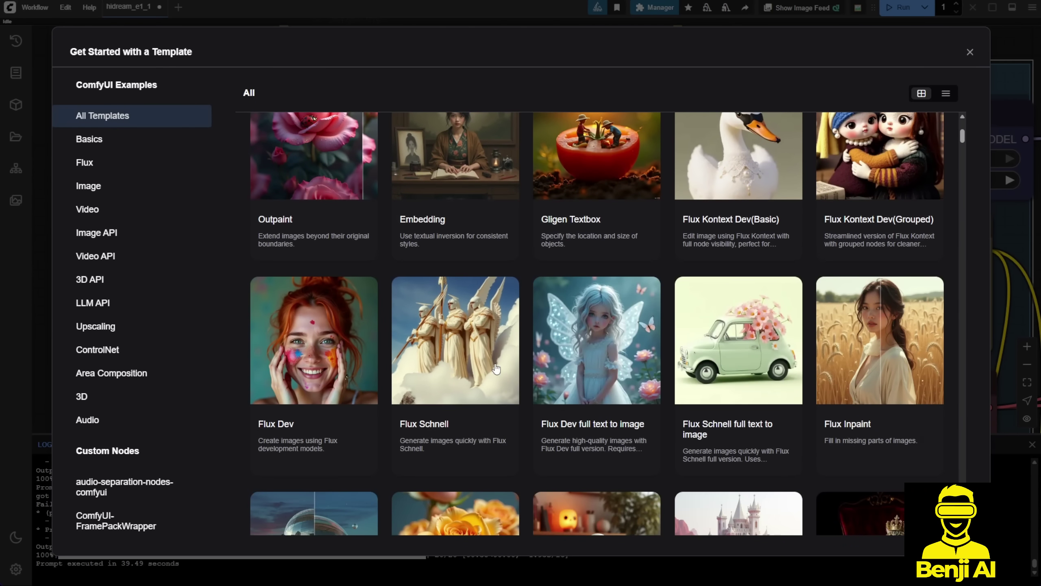
{"action": "scroll", "coordinate": [496, 368], "scroll_direction": "down", "scroll_amount": 3}
{"action": "scroll", "coordinate": [497, 368], "scroll_direction": "down", "scroll_amount": 1}
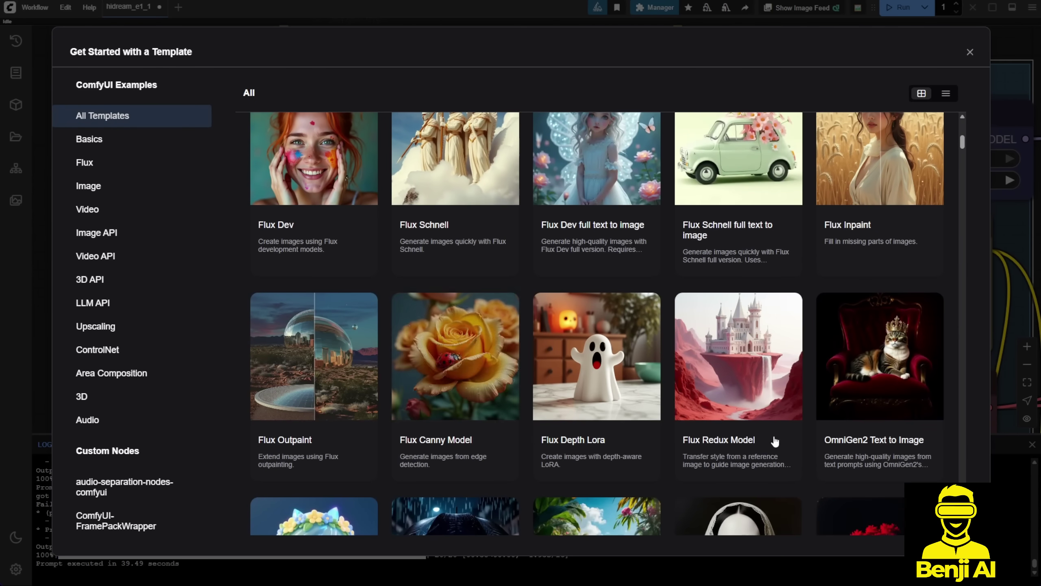
{"action": "scroll", "coordinate": [762, 430], "scroll_direction": "down", "scroll_amount": 4}
{"action": "scroll", "coordinate": [766, 432], "scroll_direction": "down", "scroll_amount": 6}
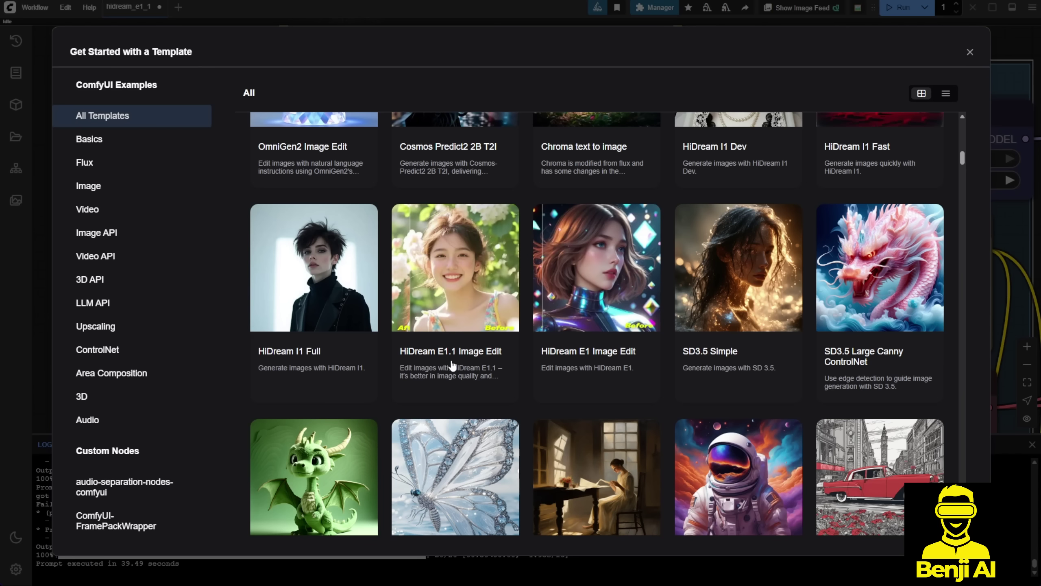
{"action": "scroll", "coordinate": [436, 352], "scroll_direction": "down", "scroll_amount": 1}
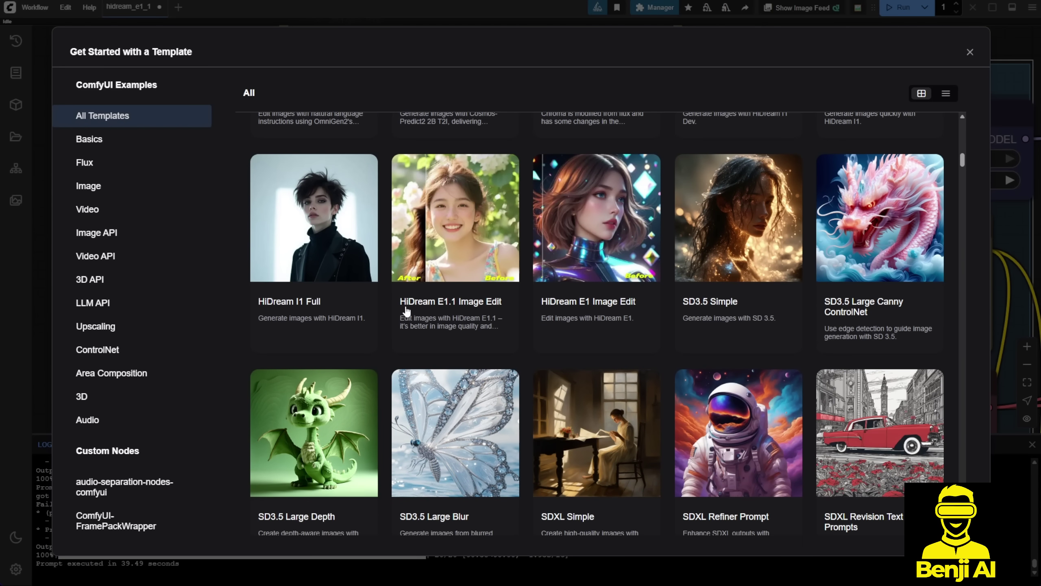
Load the HiDream E1.1 Image Edit template and zoom out over its canvas
{"action": "left_click", "coordinate": [433, 313]}
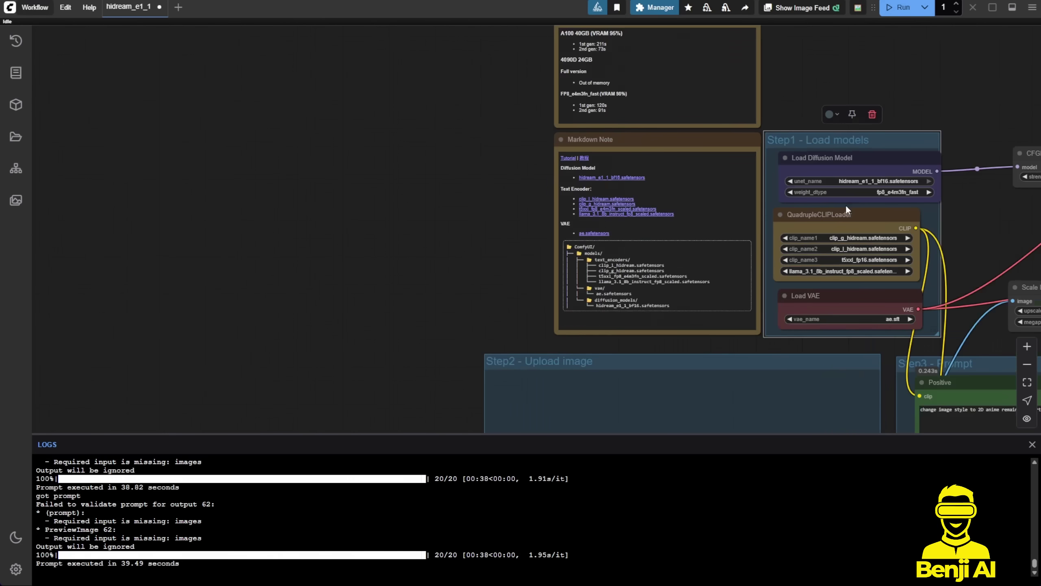
{"action": "scroll", "coordinate": [810, 212], "scroll_direction": "down", "scroll_amount": 4}
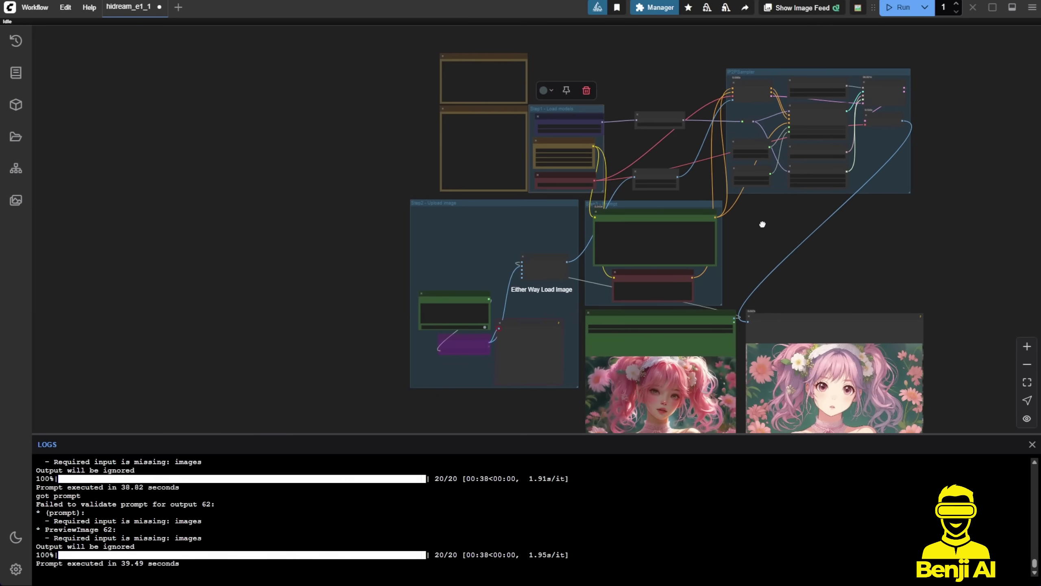
{"action": "scroll", "coordinate": [519, 222], "scroll_direction": "up", "scroll_amount": 4}
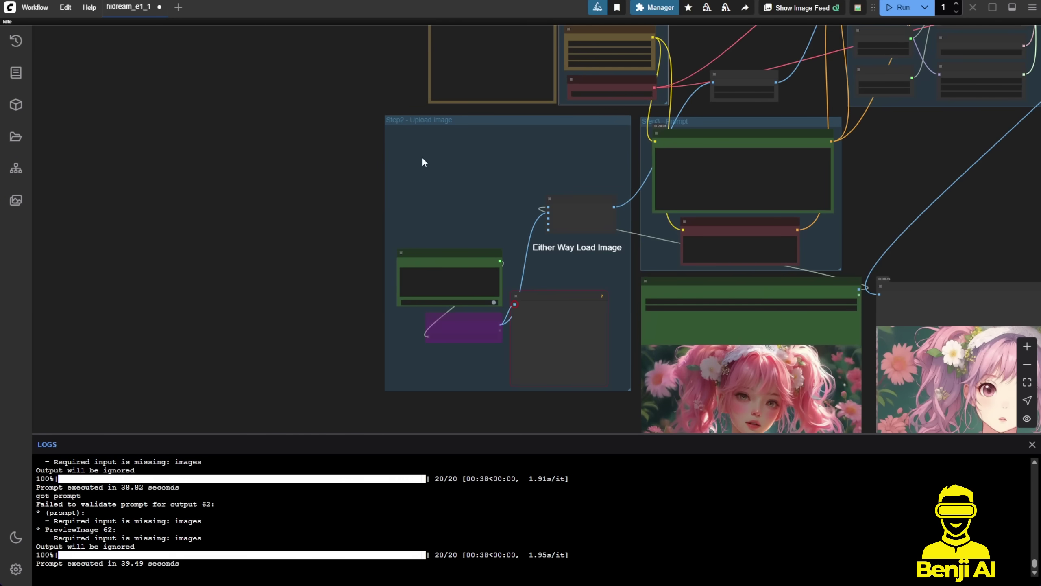
{"action": "scroll", "coordinate": [806, 246], "scroll_direction": "up", "scroll_amount": 3}
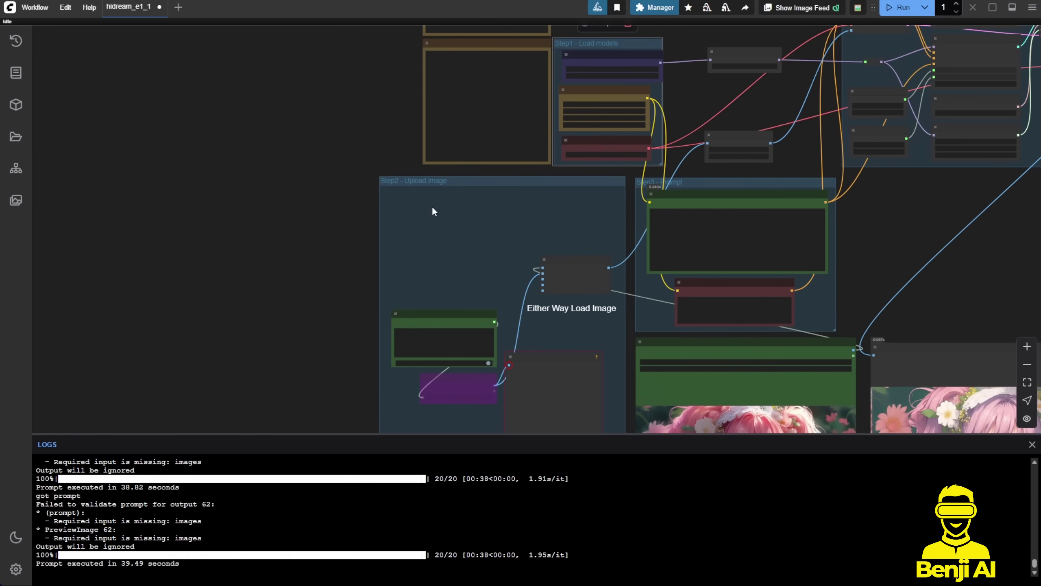
{"action": "scroll", "coordinate": [779, 303], "scroll_direction": "up", "scroll_amount": 6}
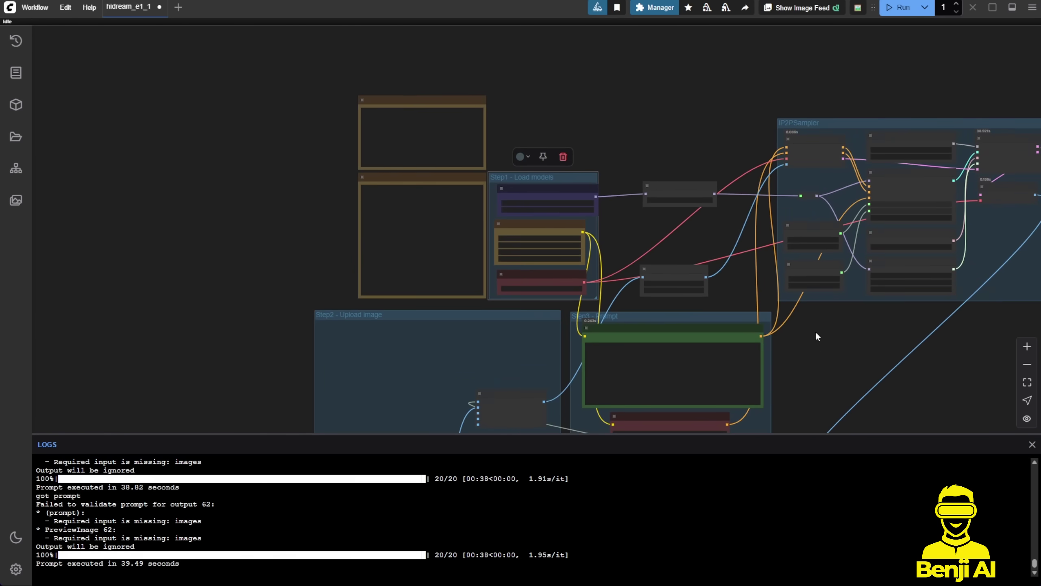
{"action": "scroll", "coordinate": [800, 285], "scroll_direction": "up", "scroll_amount": 5}
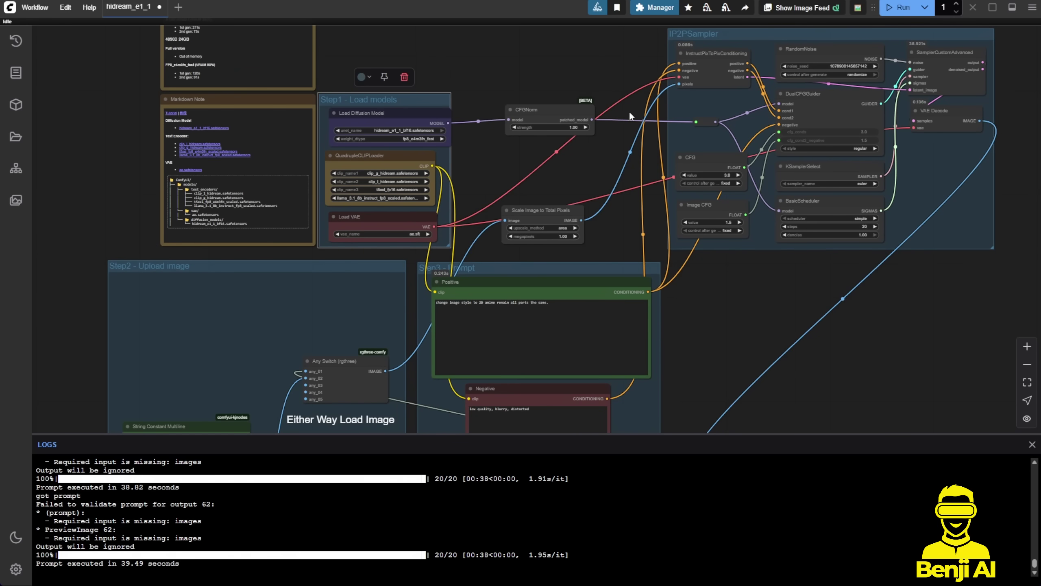
Shift the IP2PSampler group left, then inspect the Load Image and Preview Image nodes
{"action": "left_click_drag", "start_coordinate": [686, 39], "coordinate": [635, 37]}
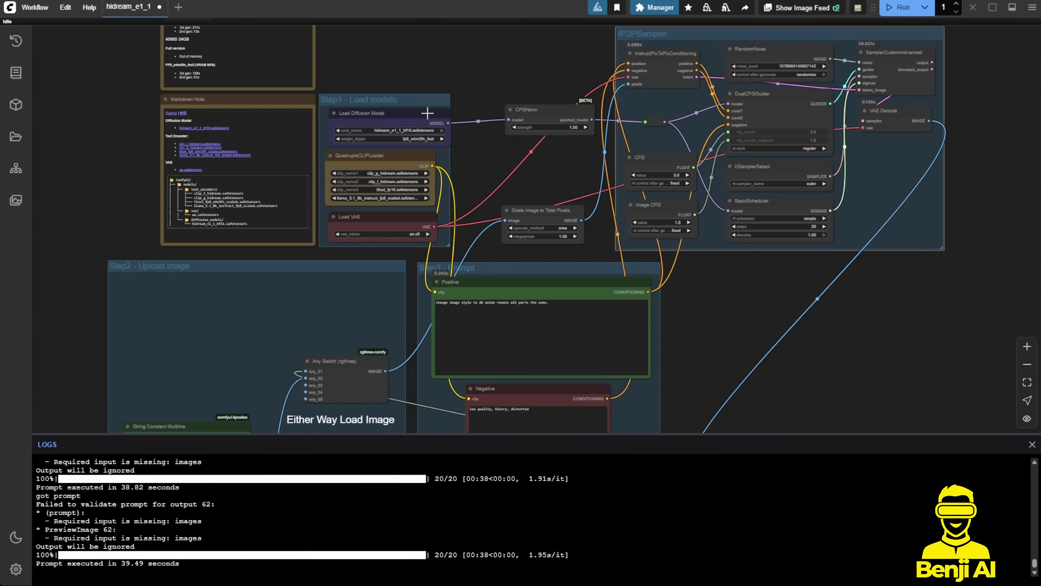
{"action": "left_click_drag", "start_coordinate": [425, 112], "coordinate": [419, 112]}
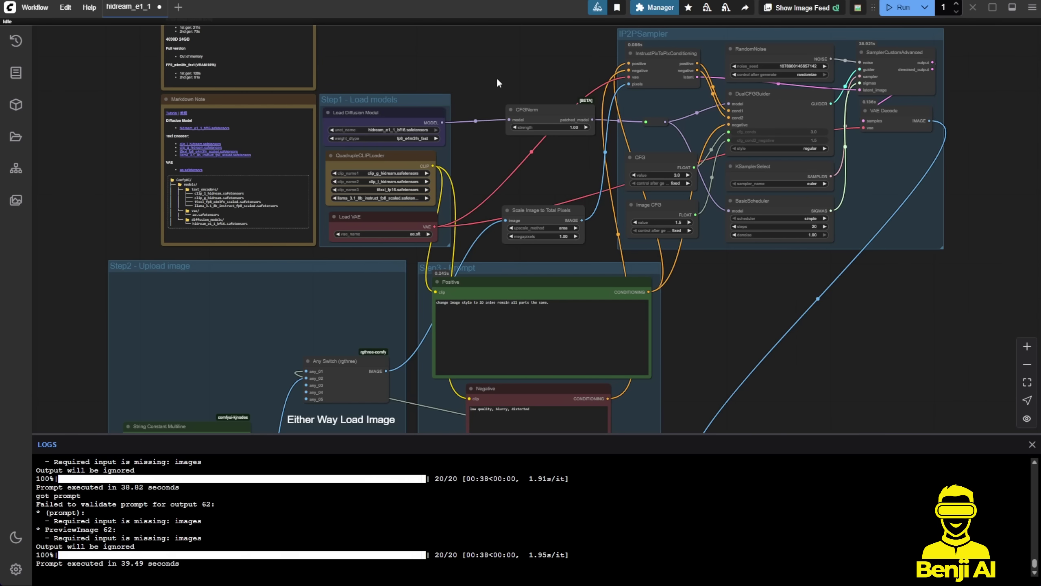
{"action": "scroll", "coordinate": [674, 385], "scroll_direction": "down", "scroll_amount": 2}
{"action": "left_click_drag", "start_coordinate": [674, 384], "coordinate": [683, 223]}
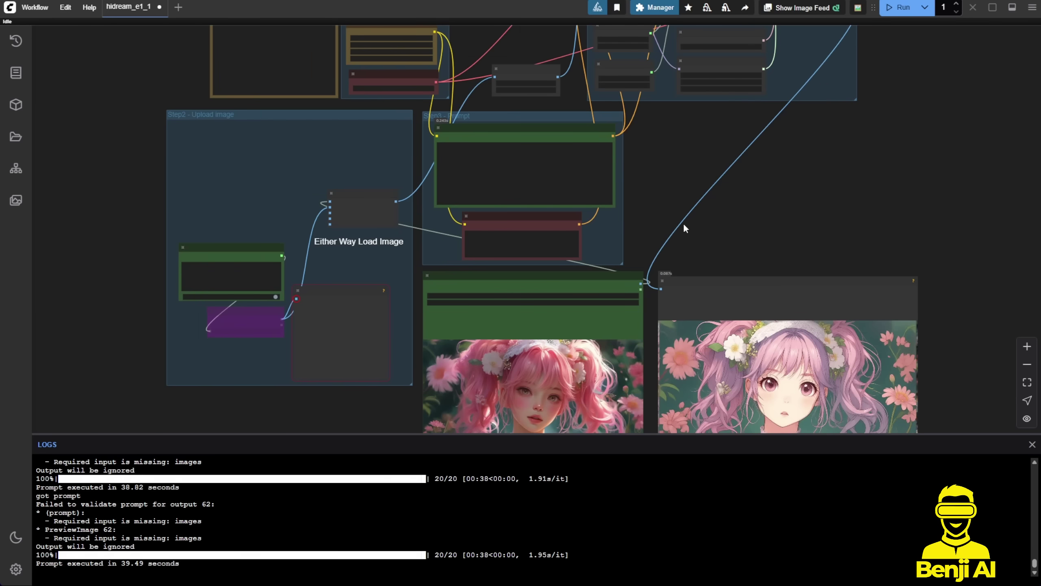
{"action": "scroll", "coordinate": [683, 223], "scroll_direction": "up", "scroll_amount": 5}
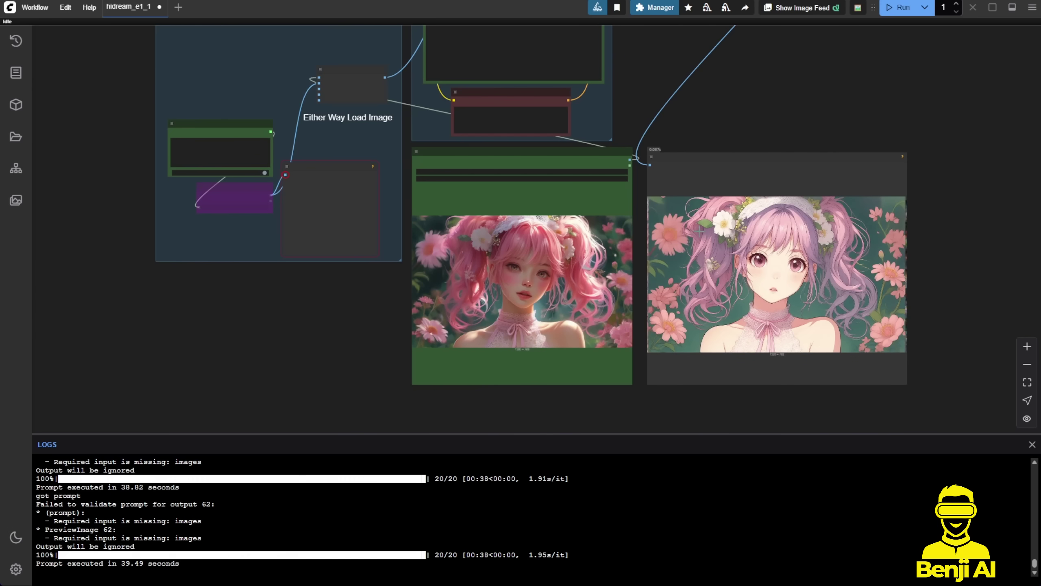
{"action": "scroll", "coordinate": [611, 295], "scroll_direction": "down", "scroll_amount": 2}
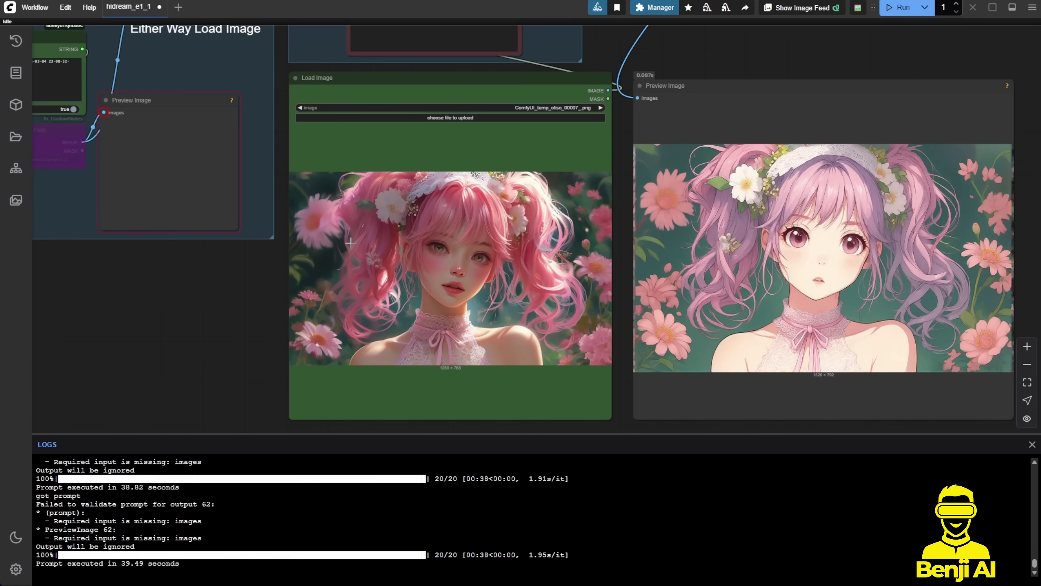
{"action": "scroll", "coordinate": [395, 310], "scroll_direction": "up", "scroll_amount": 3}
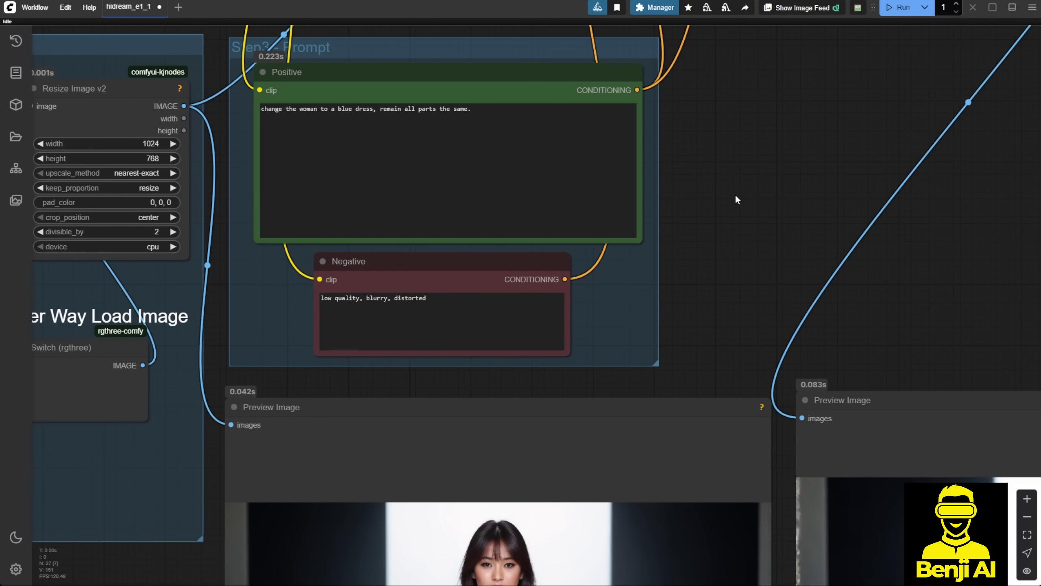
Centre the view on the original and blue-dress preview images
{"action": "left_click_drag", "start_coordinate": [745, 215], "coordinate": [632, 11]}
{"action": "scroll", "coordinate": [746, 75], "scroll_direction": "down", "scroll_amount": 2}
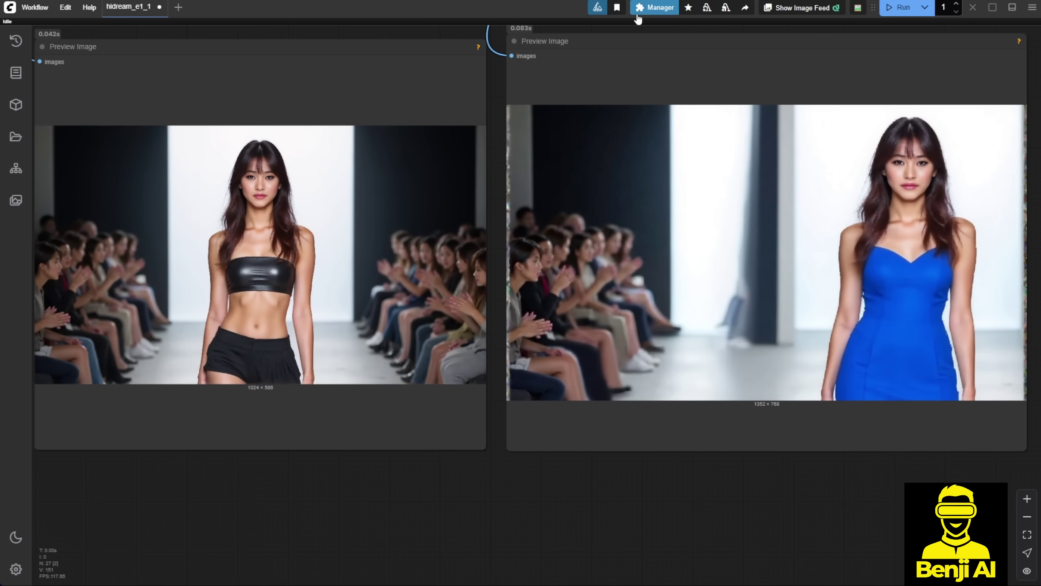
{"action": "left_click_drag", "start_coordinate": [497, 488], "coordinate": [508, 529]}
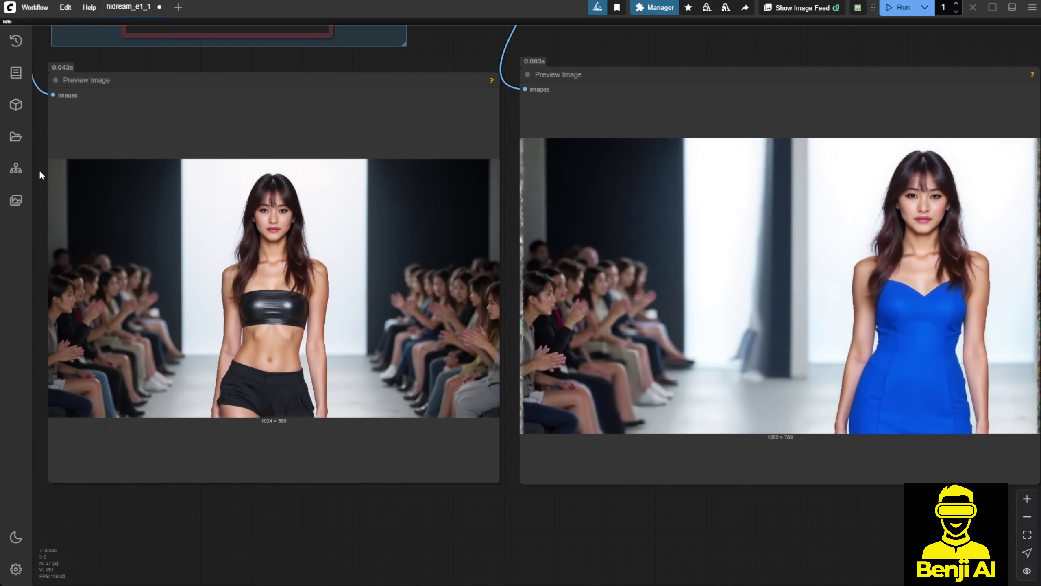
{"action": "scroll", "coordinate": [485, 542], "scroll_direction": "down", "scroll_amount": 1}
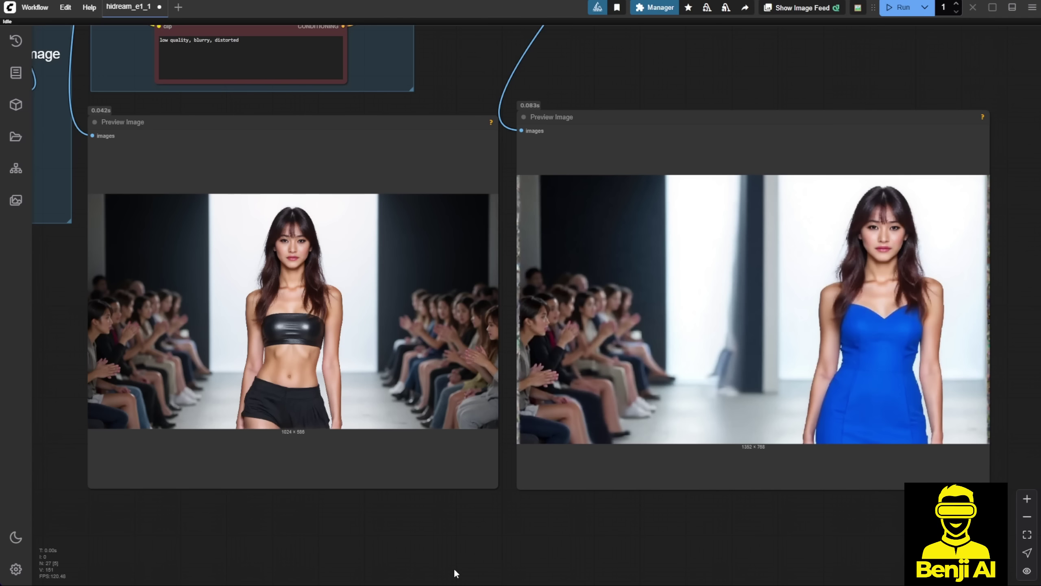
{"action": "scroll", "coordinate": [297, 530], "scroll_direction": "up", "scroll_amount": 1}
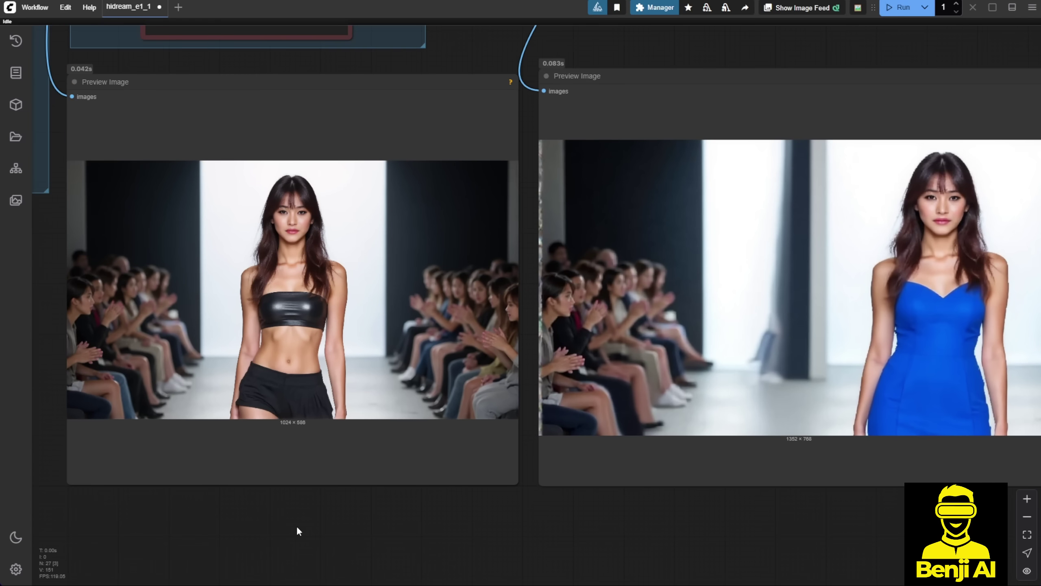
{"action": "left_click_drag", "start_coordinate": [297, 529], "coordinate": [365, 533]}
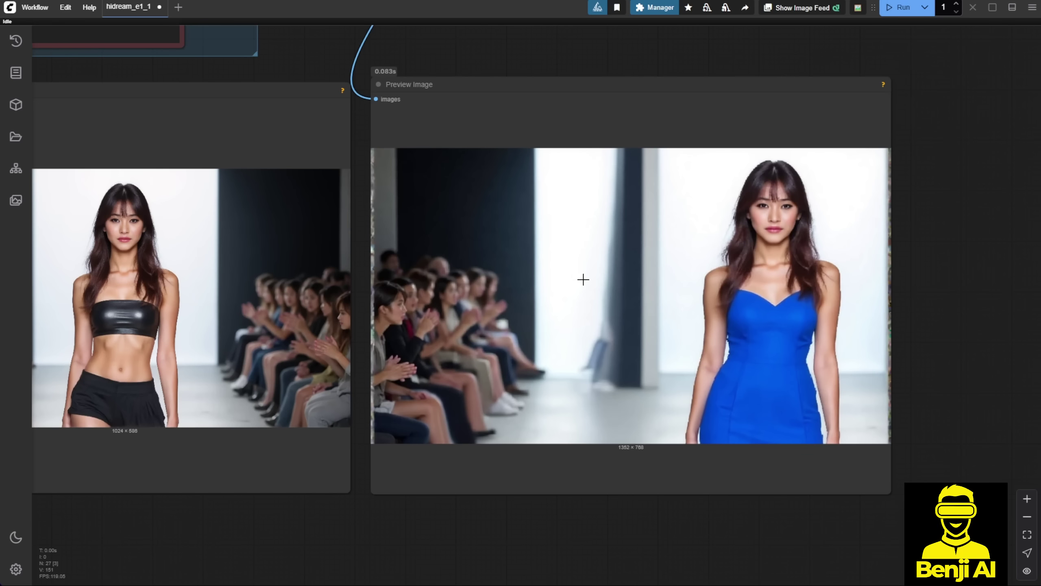
Enlarge the 1352 × 768 blue-dress result preview beside the 1024 × 586 original
{"action": "mouse_move", "coordinate": [889, 493]}
{"action": "left_mouse_down"}
{"action": "mouse_move", "coordinate": [950, 494]}
{"action": "mouse_move", "coordinate": [878, 491]}
{"action": "left_mouse_up"}
{"action": "scroll", "coordinate": [472, 257], "scroll_direction": "up", "scroll_amount": 5}
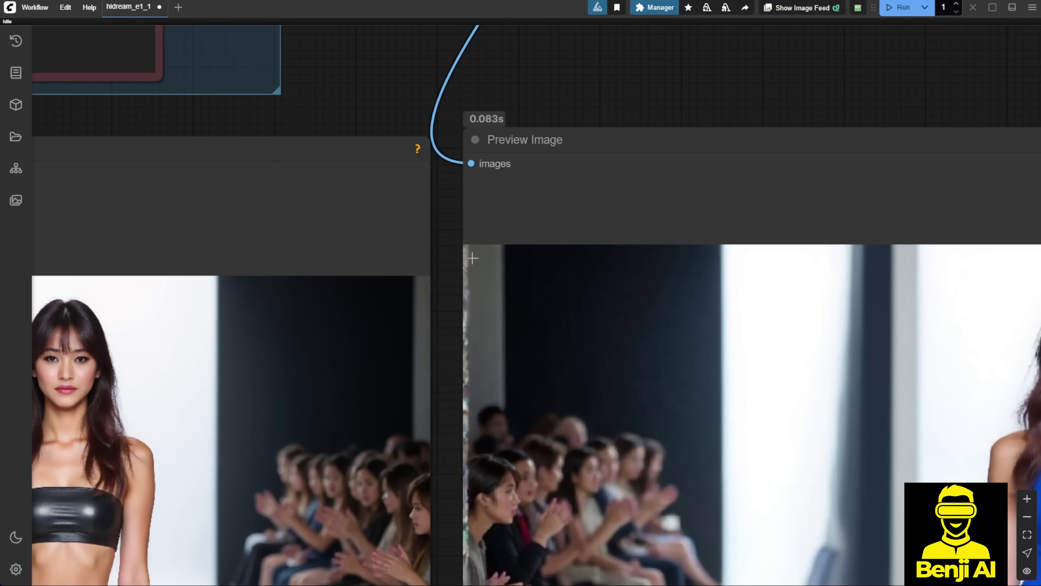
{"action": "scroll", "coordinate": [473, 257], "scroll_direction": "up", "scroll_amount": 3}
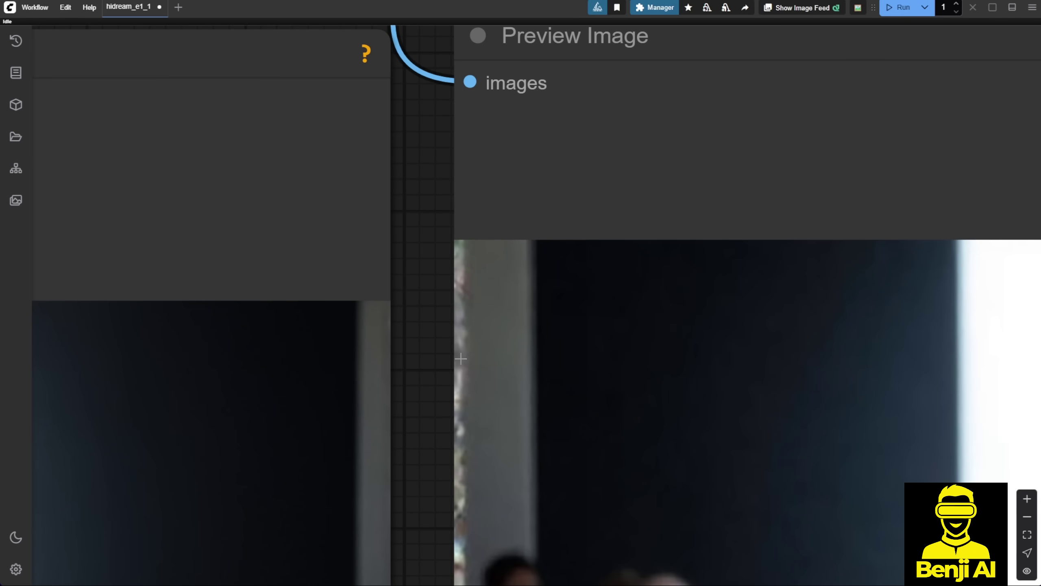
{"action": "scroll", "coordinate": [454, 346], "scroll_direction": "down", "scroll_amount": 9}
{"action": "scroll", "coordinate": [453, 383], "scroll_direction": "down", "scroll_amount": 3}
{"action": "scroll", "coordinate": [452, 315], "scroll_direction": "up", "scroll_amount": 1}
{"action": "left_click_drag", "start_coordinate": [453, 312], "coordinate": [173, 297]}
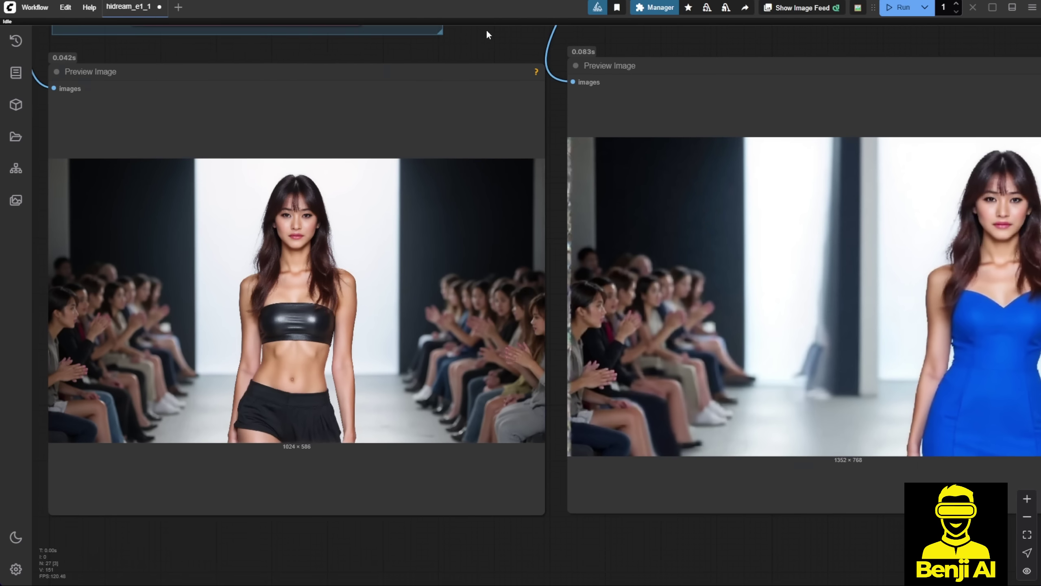
{"action": "left_click_drag", "start_coordinate": [486, 31], "coordinate": [663, 423]}
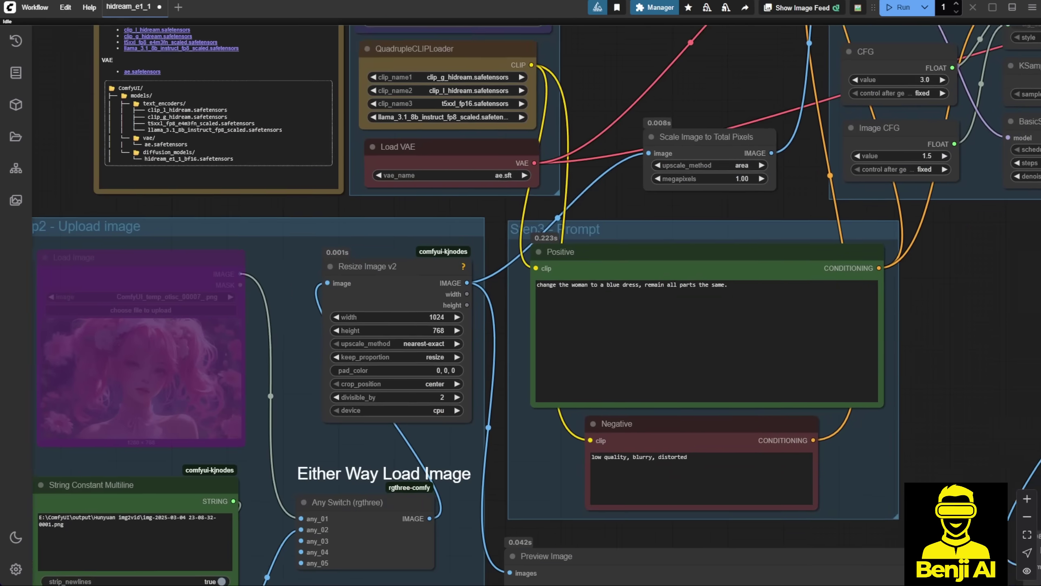
{"action": "left_click_drag", "start_coordinate": [525, 377], "coordinate": [423, 269]}
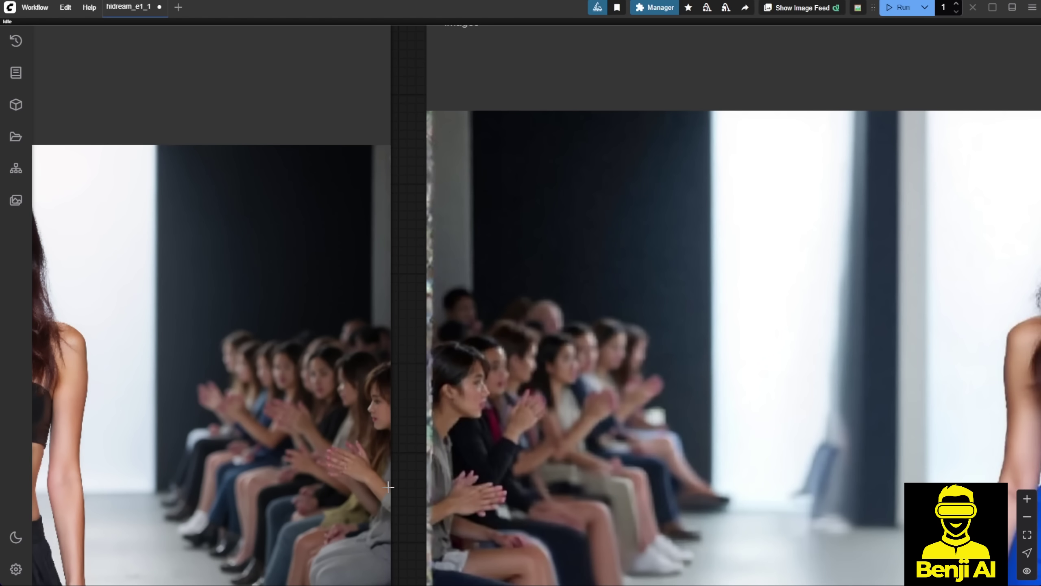
{"action": "scroll", "coordinate": [409, 437], "scroll_direction": "down", "scroll_amount": 5}
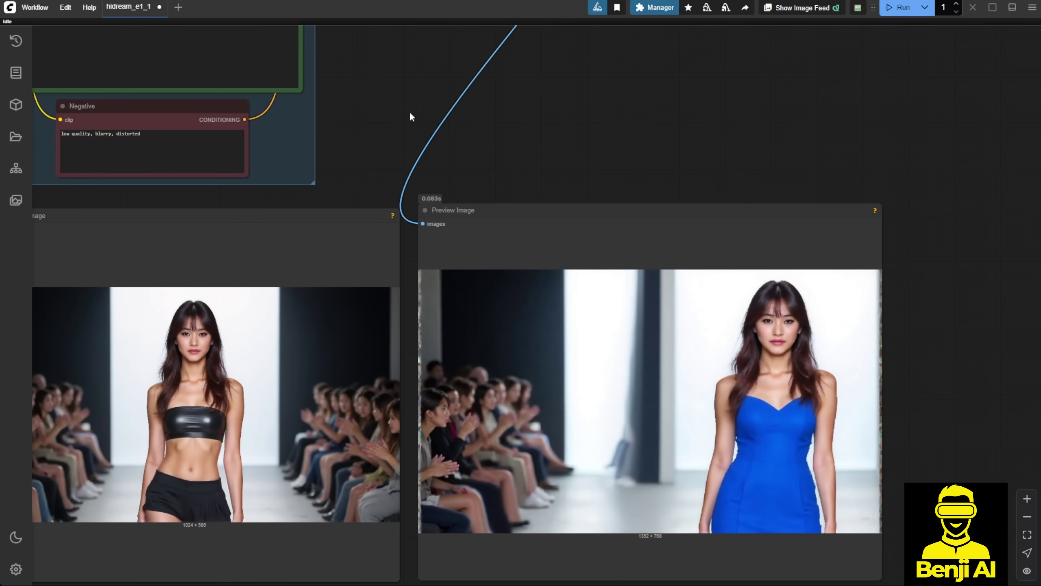
{"action": "scroll", "coordinate": [421, 85], "scroll_direction": "up", "scroll_amount": 10}
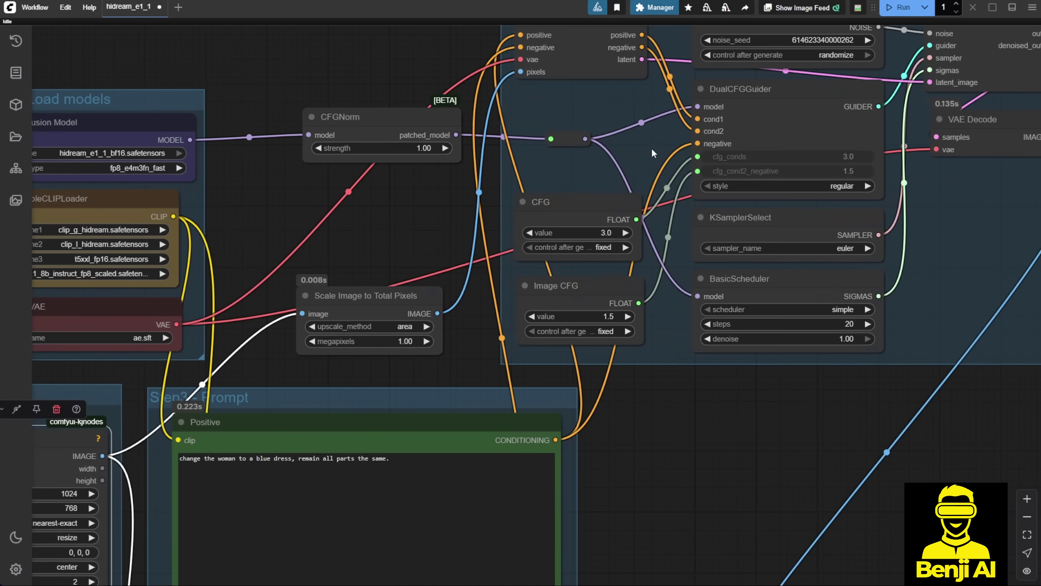
{"action": "left_click_drag", "start_coordinate": [651, 147], "coordinate": [465, 277]}
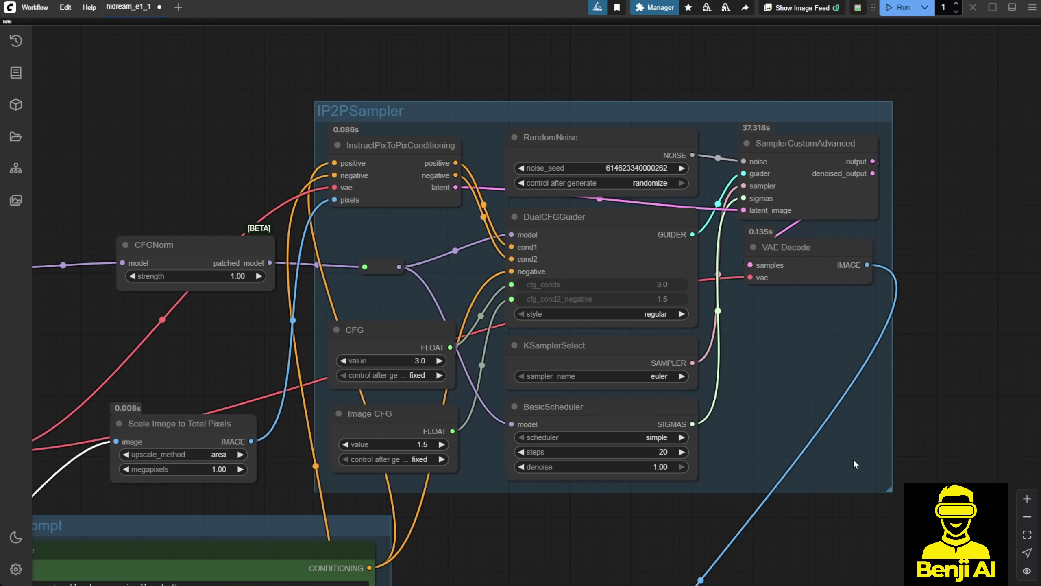
{"action": "scroll", "coordinate": [847, 449], "scroll_direction": "down", "scroll_amount": 2}
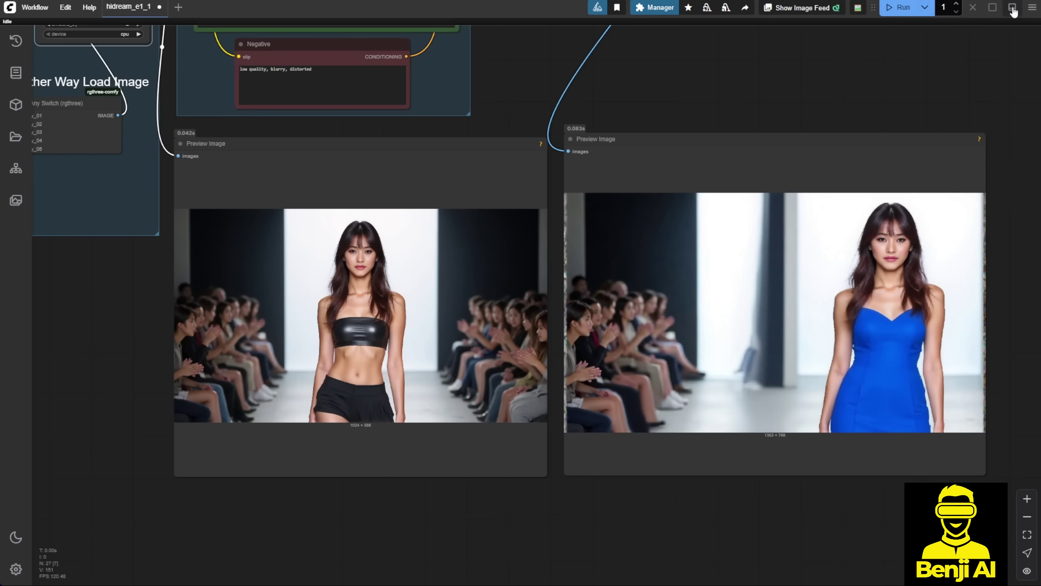
{"action": "left_click", "coordinate": [1012, 8]}
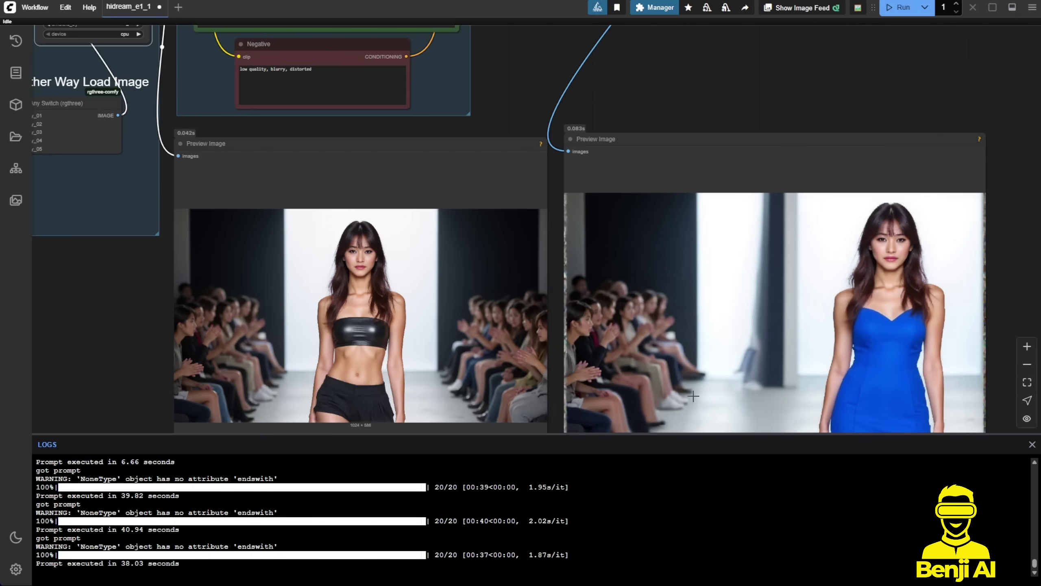
{"action": "left_click_drag", "start_coordinate": [517, 434], "coordinate": [521, 373]}
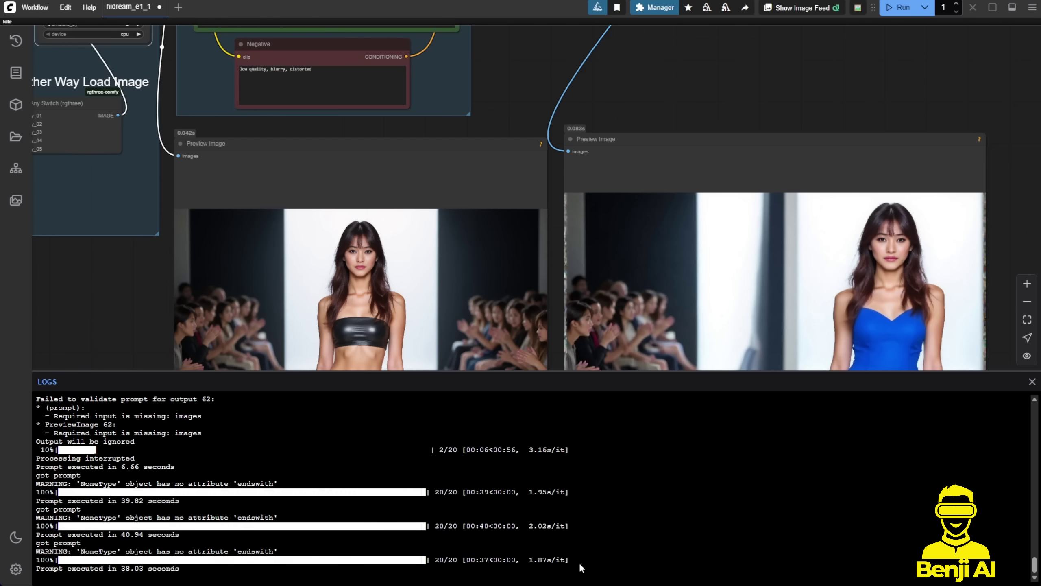
{"action": "left_click_drag", "start_coordinate": [580, 574], "coordinate": [397, 475]}
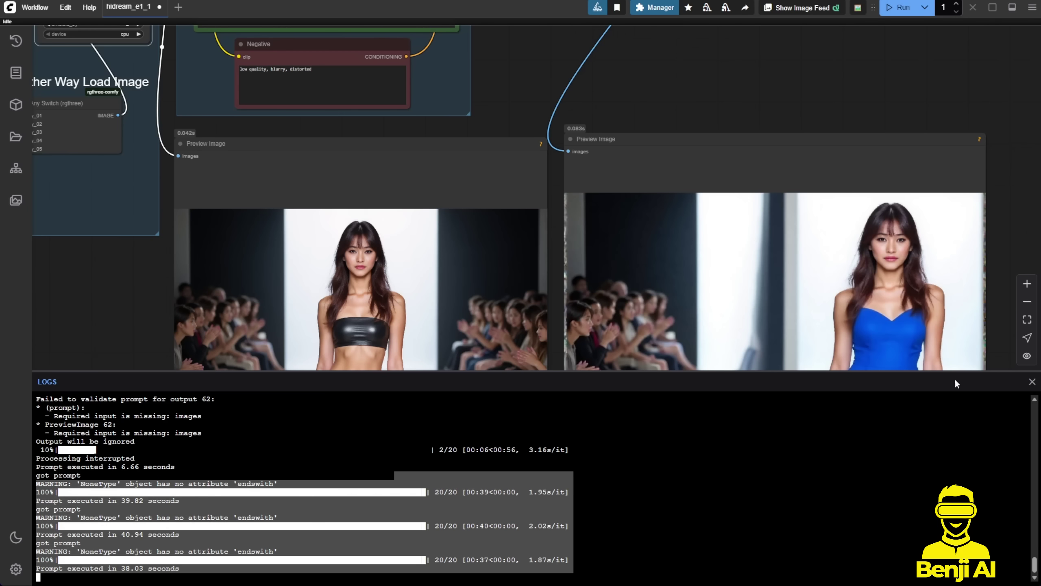
{"action": "left_click", "coordinate": [1033, 382]}
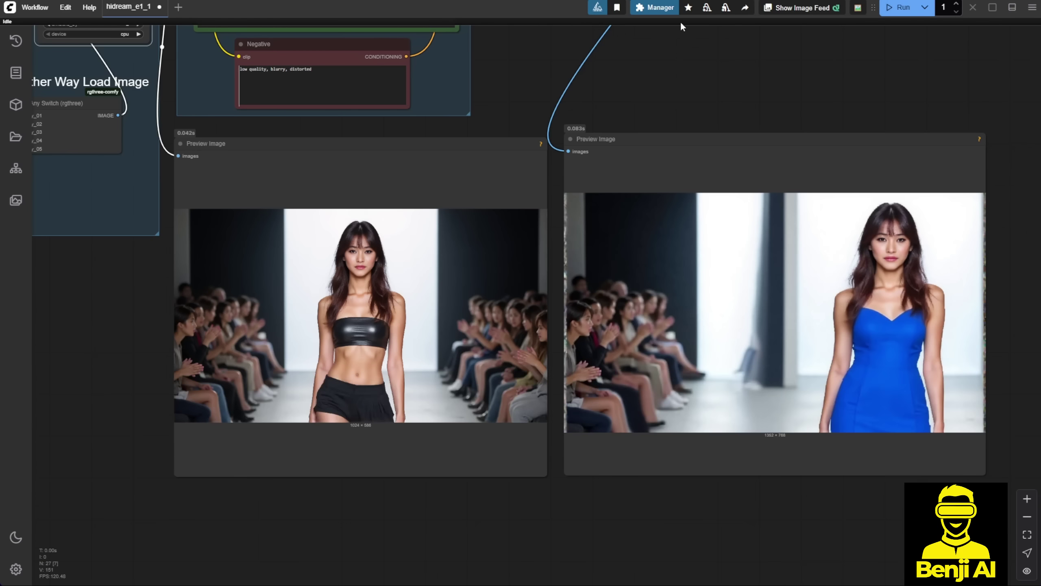
{"action": "scroll", "coordinate": [568, 235], "scroll_direction": "up", "scroll_amount": 10}
{"action": "scroll", "coordinate": [568, 235], "scroll_direction": "left", "scroll_amount": 5}
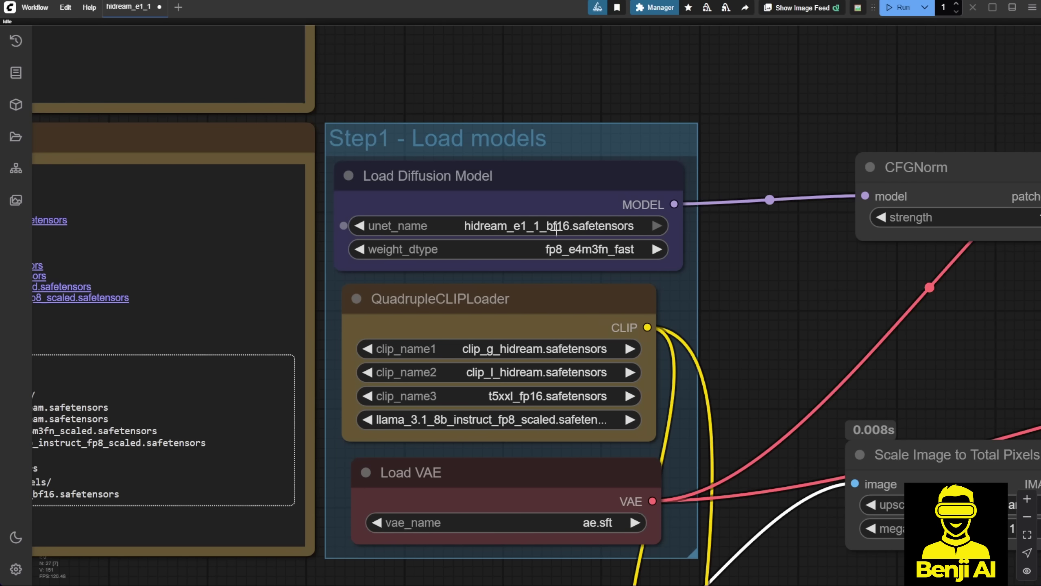
Check the unet_name model list, then widen the QuadrupleCLIPLoader to show llama_3.1_8b_instruct_fp8_scaled.safetensors fully
{"action": "left_click", "coordinate": [564, 227]}
{"action": "left_click", "coordinate": [814, 286]}
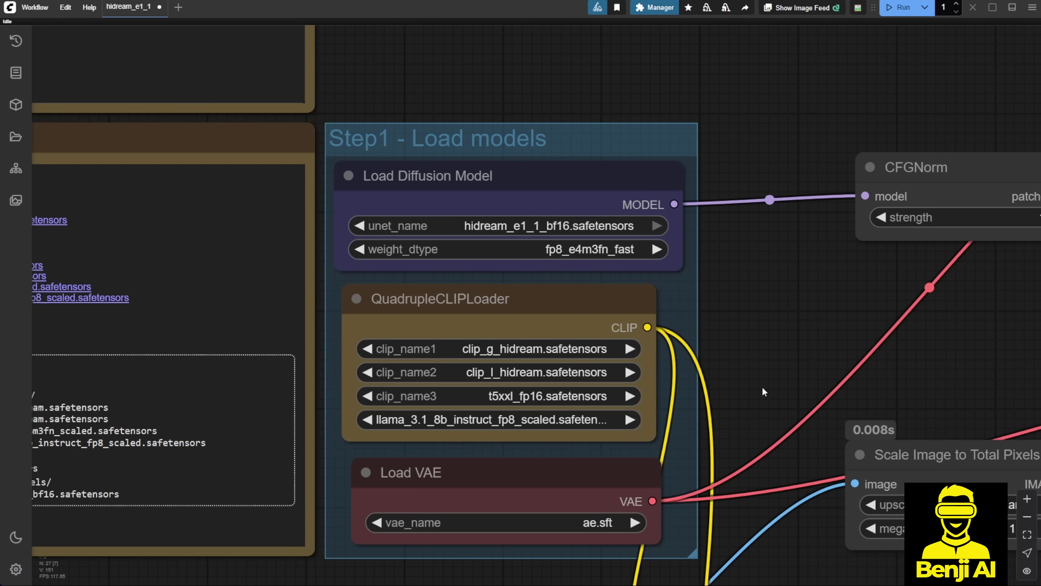
{"action": "scroll", "coordinate": [762, 383], "scroll_direction": "down", "scroll_amount": 5}
{"action": "left_click_drag", "start_coordinate": [761, 378], "coordinate": [501, 221]}
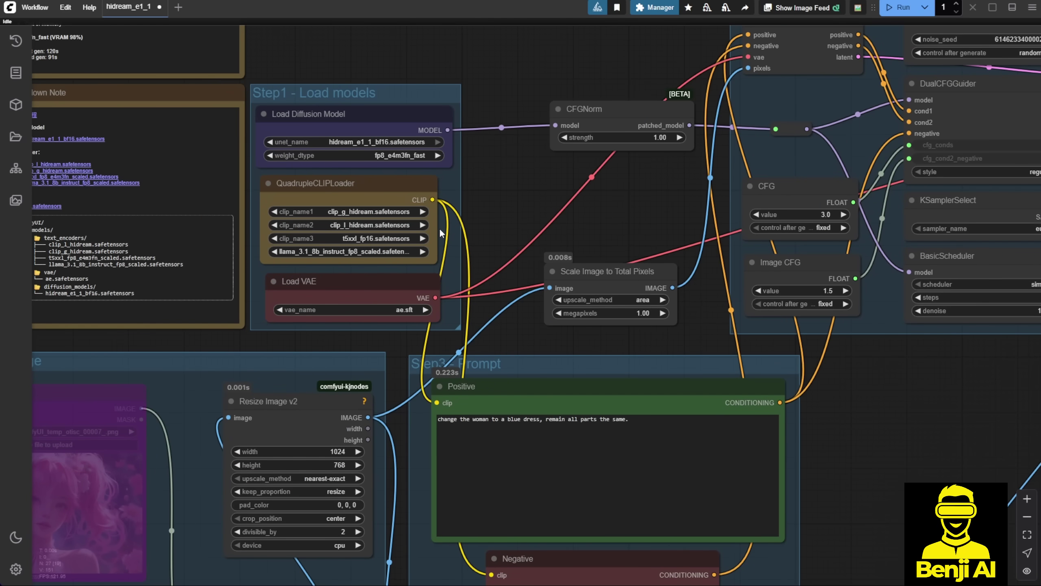
{"action": "scroll", "coordinate": [434, 228], "scroll_direction": "up", "scroll_amount": 5}
{"action": "left_click_drag", "start_coordinate": [679, 353], "coordinate": [755, 341]}
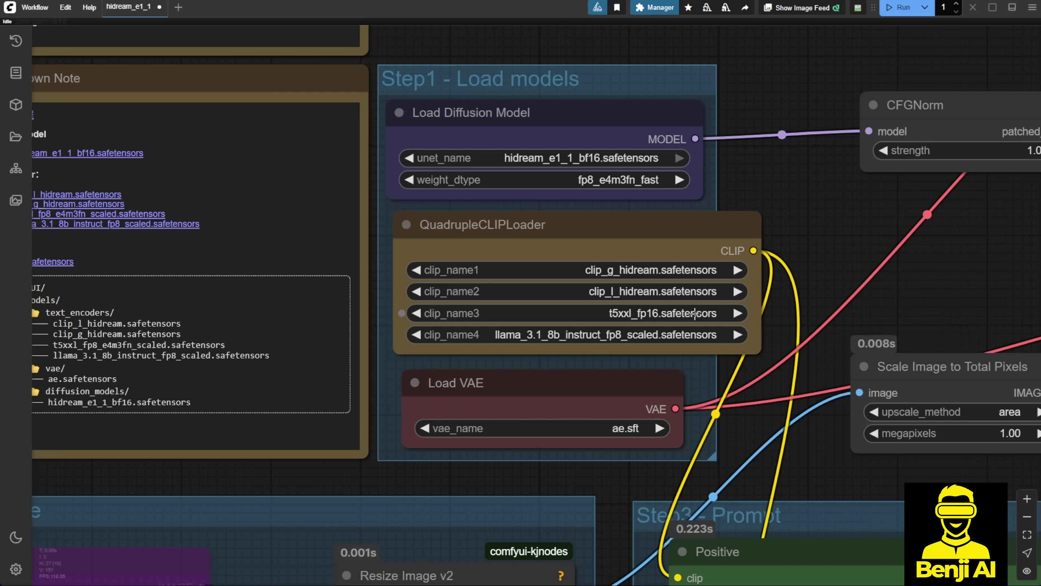
{"action": "scroll", "coordinate": [633, 291], "scroll_direction": "up", "scroll_amount": 2}
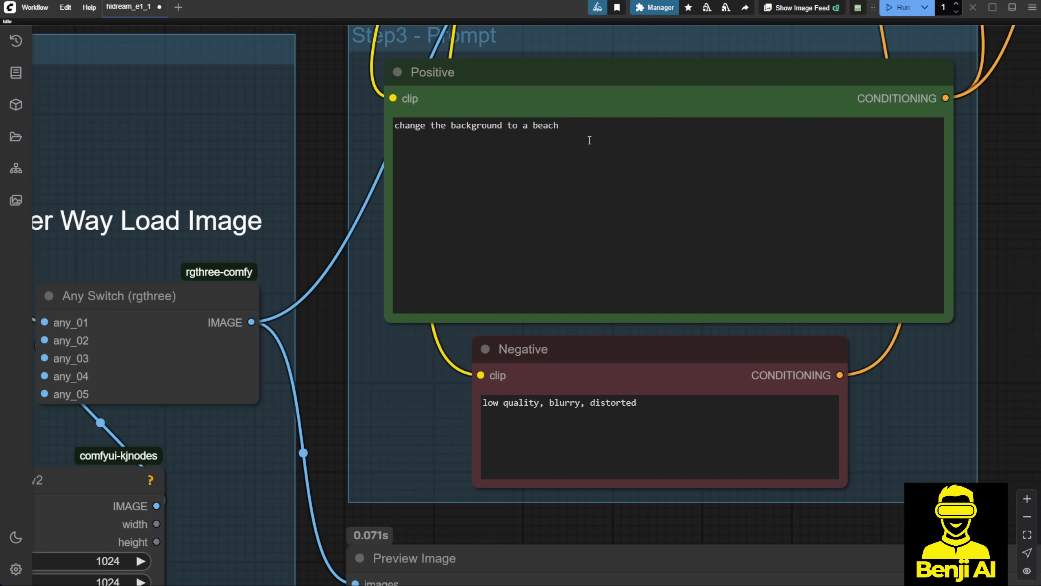
Zoom over the two preview outputs to inspect the beach-background result
{"action": "scroll", "coordinate": [906, 332], "scroll_direction": "down", "scroll_amount": 2}
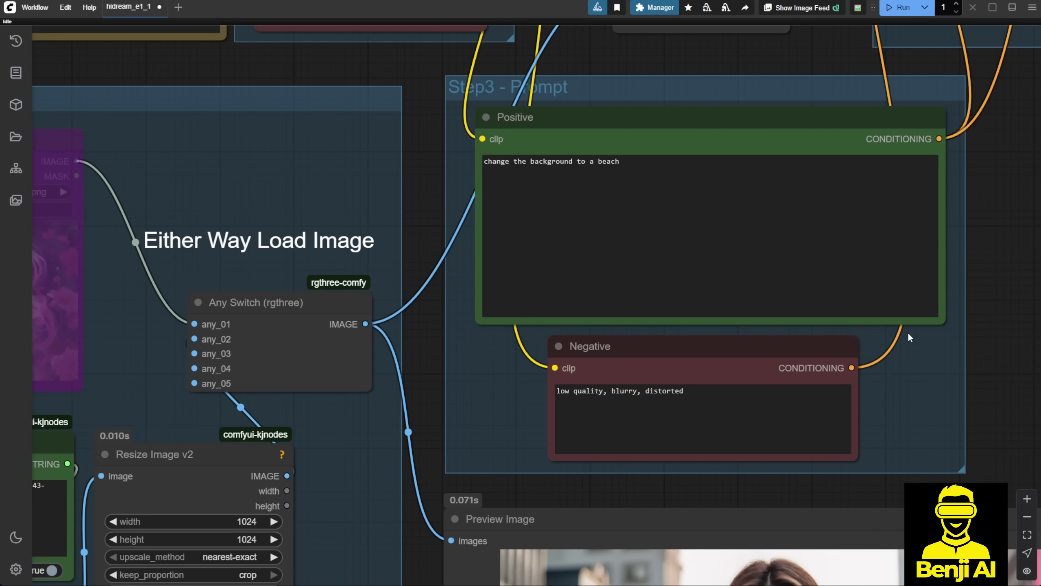
{"action": "left_click_drag", "start_coordinate": [1003, 404], "coordinate": [582, 18]}
{"action": "scroll", "coordinate": [601, 55], "scroll_direction": "down", "scroll_amount": 3}
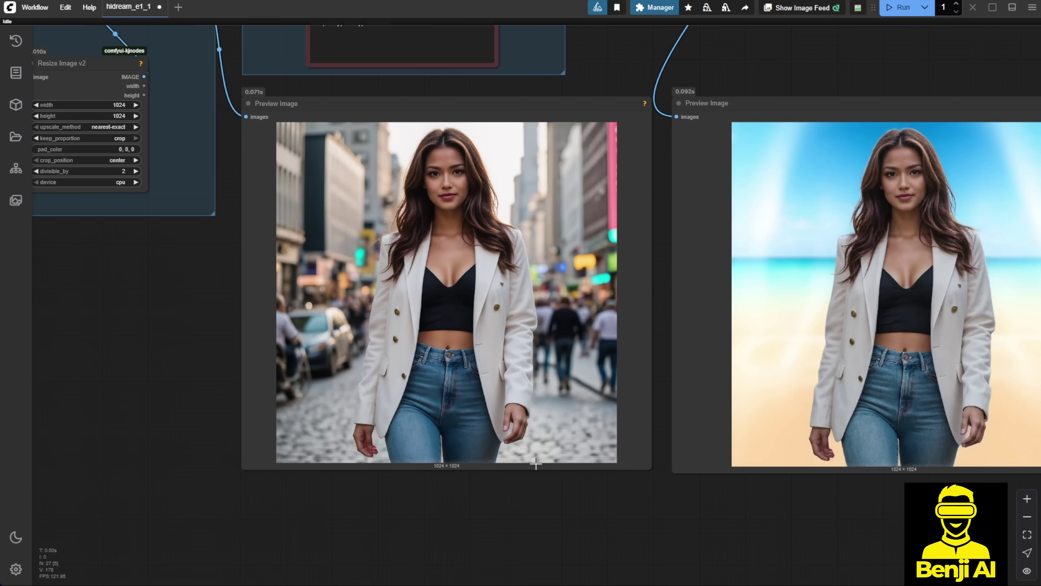
{"action": "left_click_drag", "start_coordinate": [704, 575], "coordinate": [455, 583]}
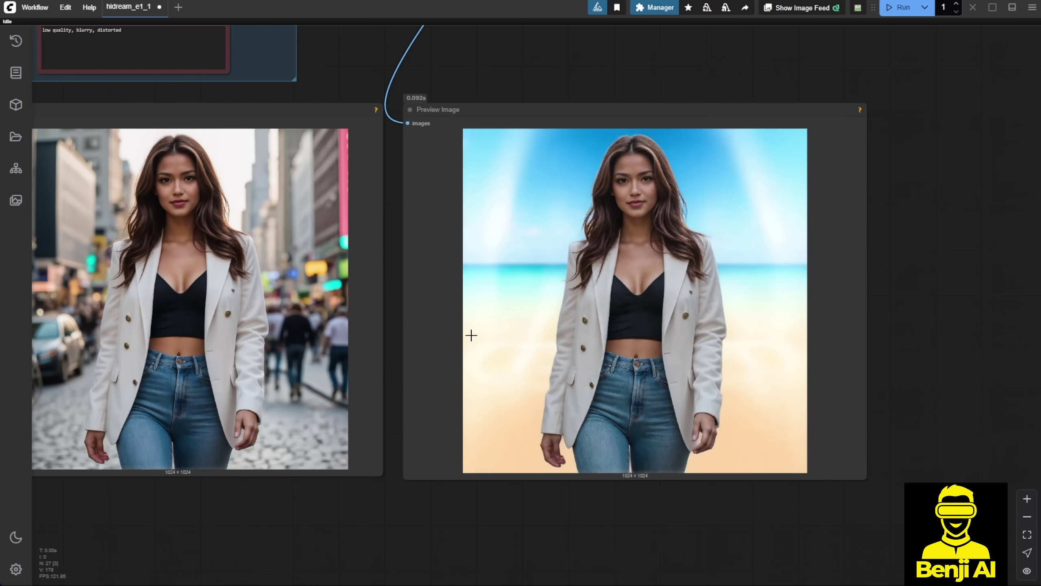
{"action": "scroll", "coordinate": [621, 545], "scroll_direction": "down", "scroll_amount": 3}
{"action": "scroll", "coordinate": [541, 326], "scroll_direction": "up", "scroll_amount": 10}
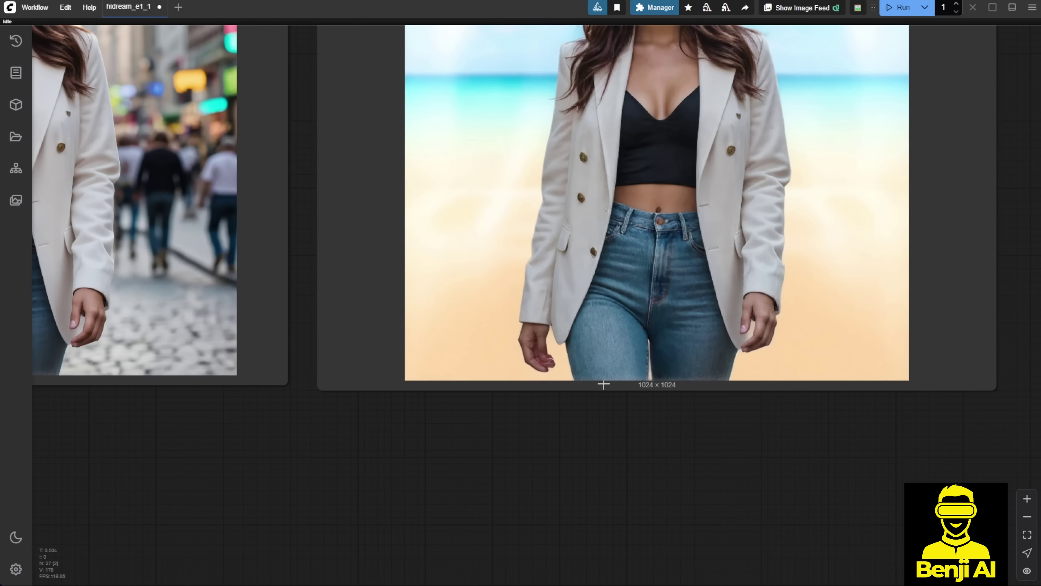
{"action": "scroll", "coordinate": [658, 395], "scroll_direction": "up", "scroll_amount": 3}
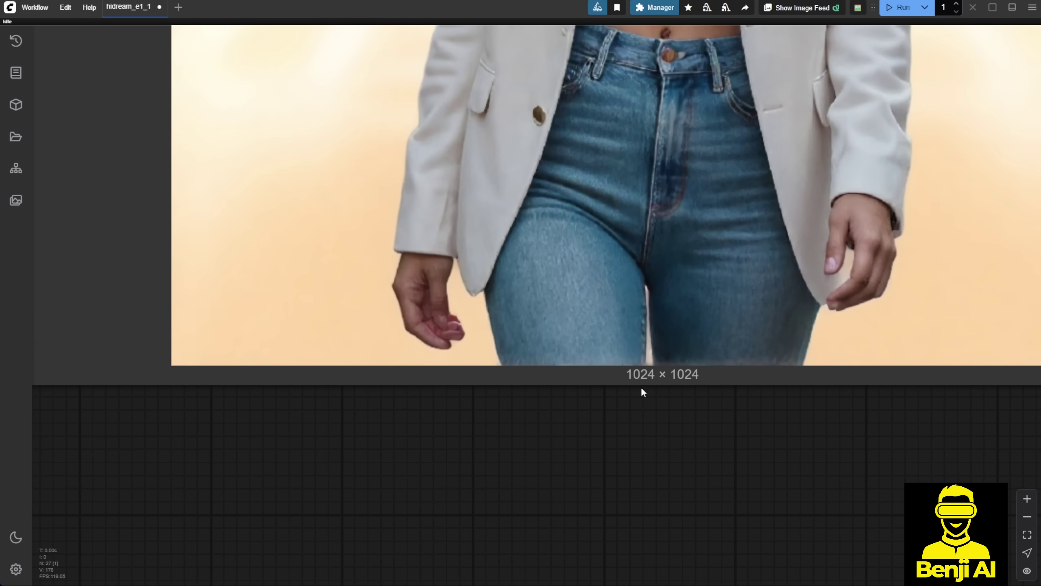
{"action": "scroll", "coordinate": [641, 387], "scroll_direction": "down", "scroll_amount": 4}
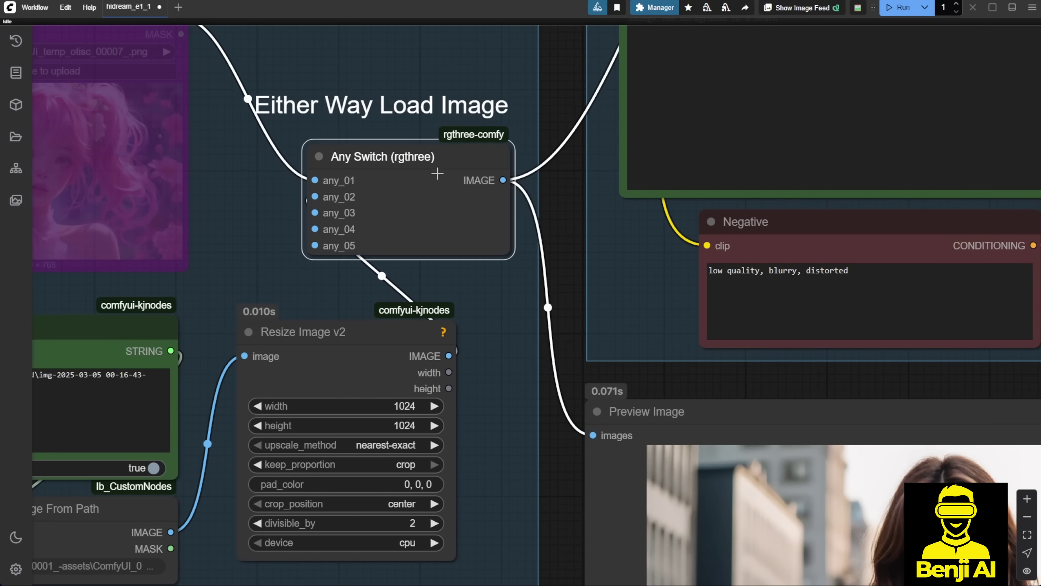
Select the Any Switch node and review the image loading, model loader, prompt and preview groups
{"action": "left_click", "coordinate": [438, 173]}
{"action": "scroll", "coordinate": [481, 282], "scroll_direction": "down", "scroll_amount": 3}
{"action": "left_click_drag", "start_coordinate": [522, 169], "coordinate": [461, 383]}
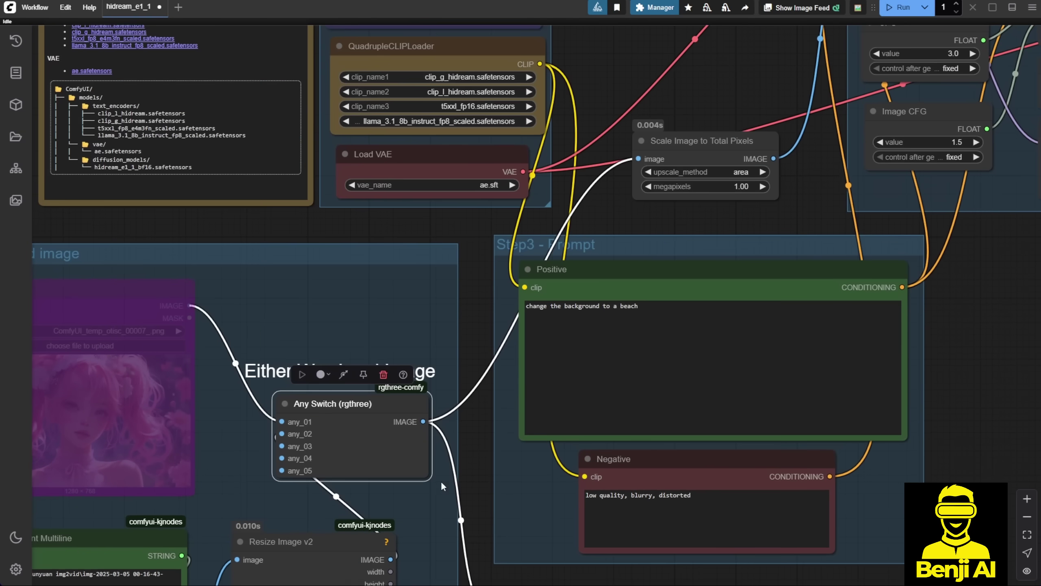
{"action": "left_click_drag", "start_coordinate": [614, 212], "coordinate": [302, 338]}
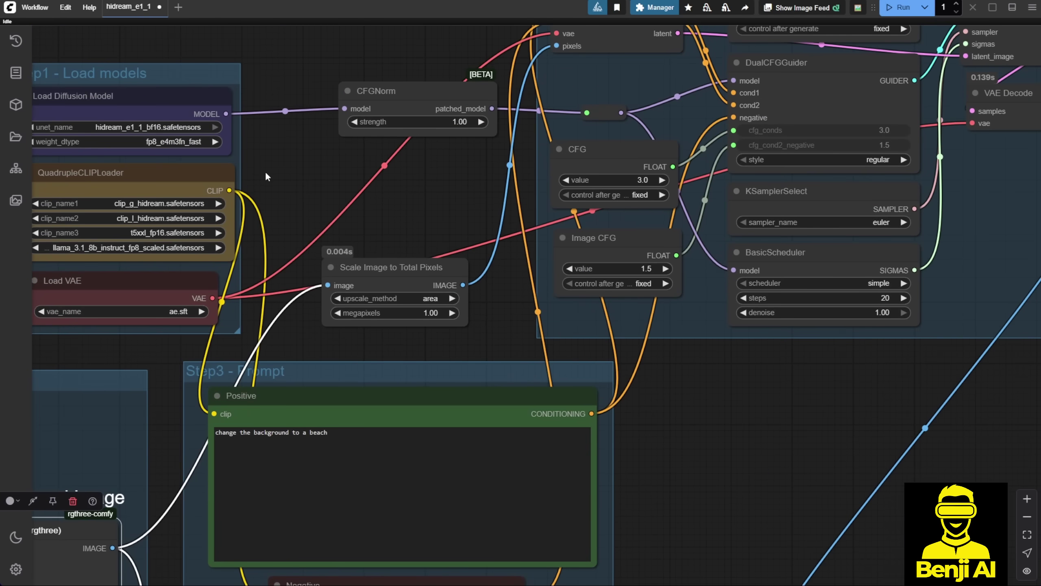
{"action": "left_click_drag", "start_coordinate": [690, 566], "coordinate": [687, 25]}
{"action": "scroll", "coordinate": [601, 283], "scroll_direction": "down", "scroll_amount": 10}
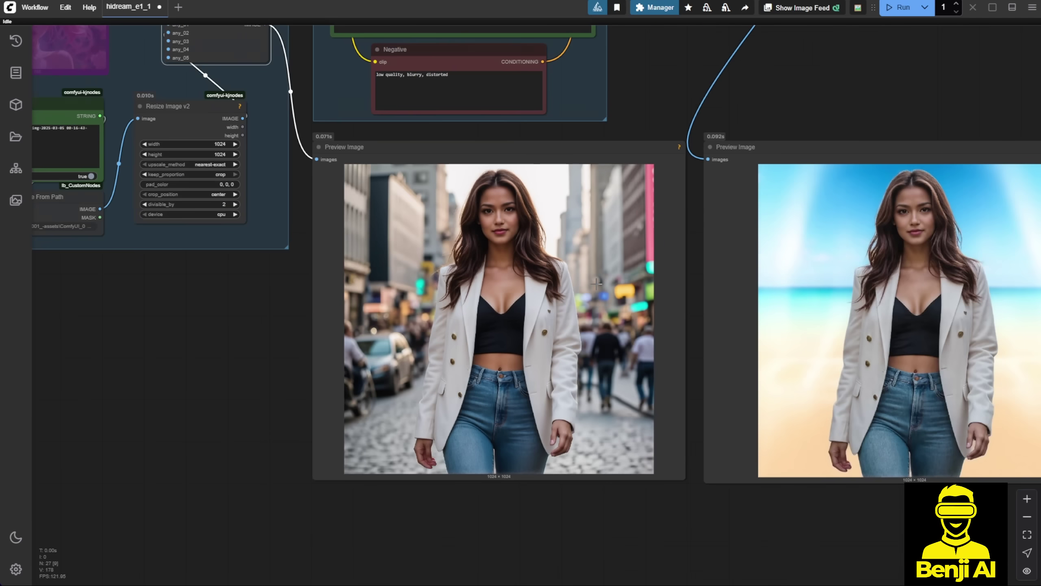
{"action": "scroll", "coordinate": [398, 217], "scroll_direction": "up", "scroll_amount": 6}
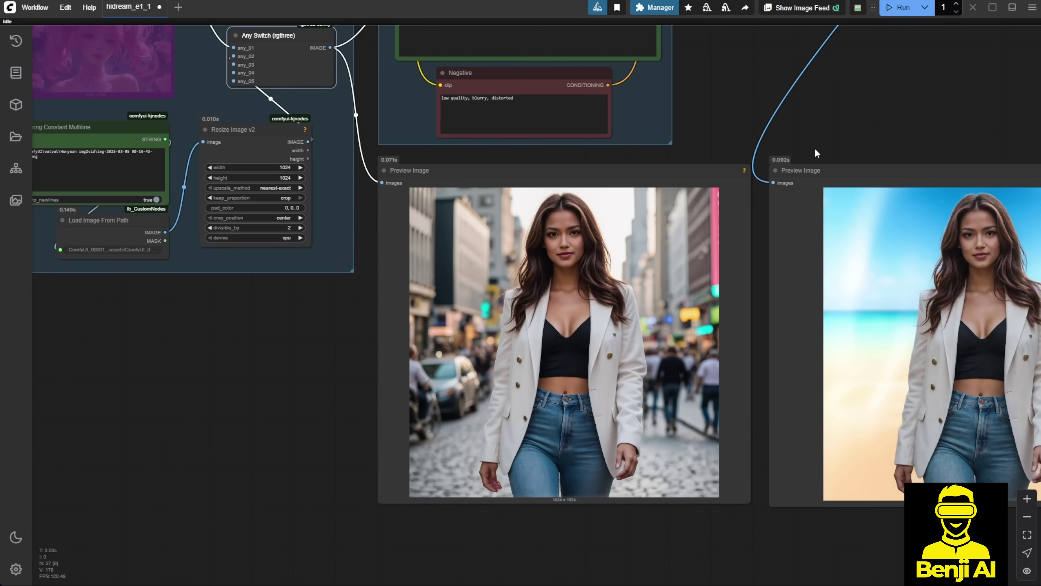
{"action": "left_click_drag", "start_coordinate": [823, 153], "coordinate": [626, 118]}
{"action": "scroll", "coordinate": [764, 552], "scroll_direction": "down", "scroll_amount": 3}
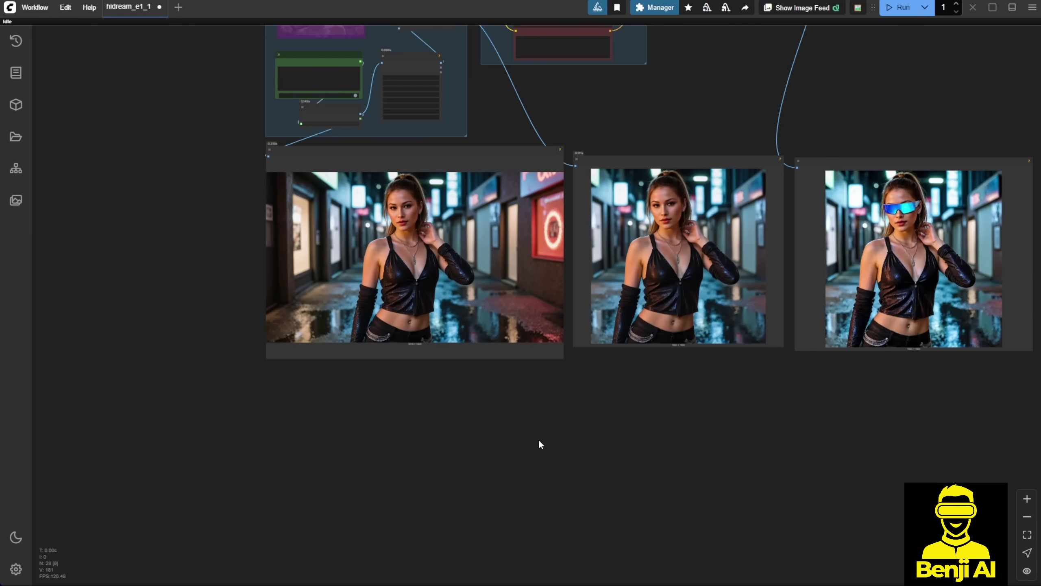
Enlarge the original neon-alley preview and place it side by side with the glasses result
{"action": "left_click_drag", "start_coordinate": [639, 419], "coordinate": [532, 476]}
{"action": "scroll", "coordinate": [541, 472], "scroll_direction": "up", "scroll_amount": 1}
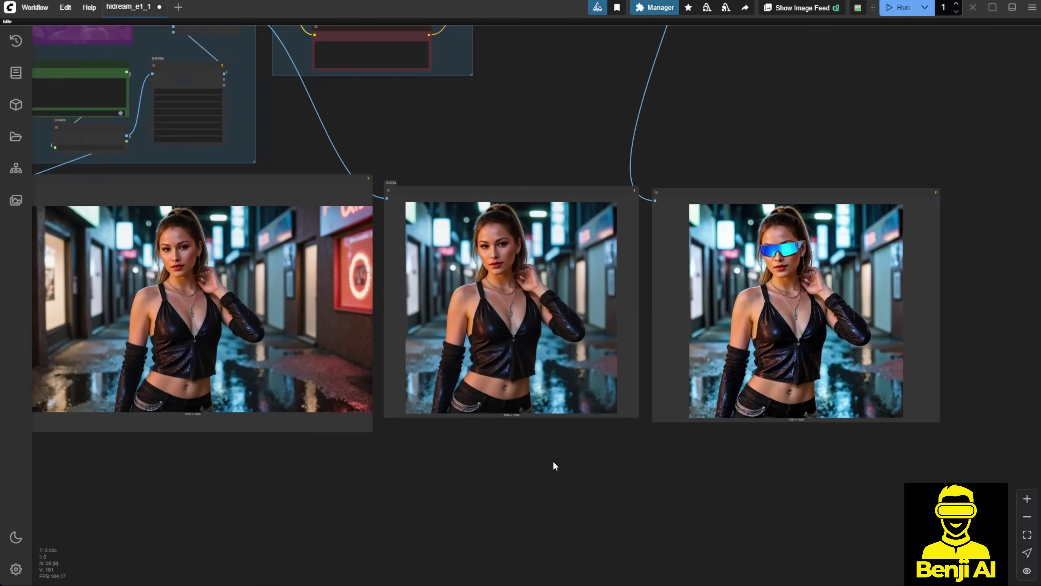
{"action": "scroll", "coordinate": [553, 463], "scroll_direction": "up", "scroll_amount": 1}
{"action": "left_click_drag", "start_coordinate": [283, 252], "coordinate": [590, 275]}
{"action": "scroll", "coordinate": [589, 275], "scroll_direction": "up", "scroll_amount": 1}
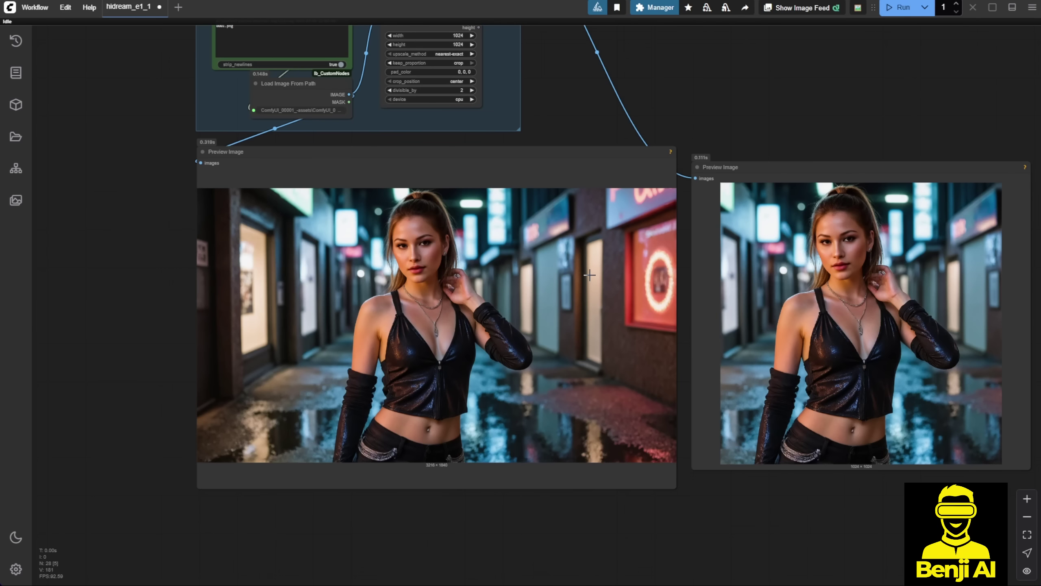
{"action": "left_click_drag", "start_coordinate": [887, 104], "coordinate": [654, 72]}
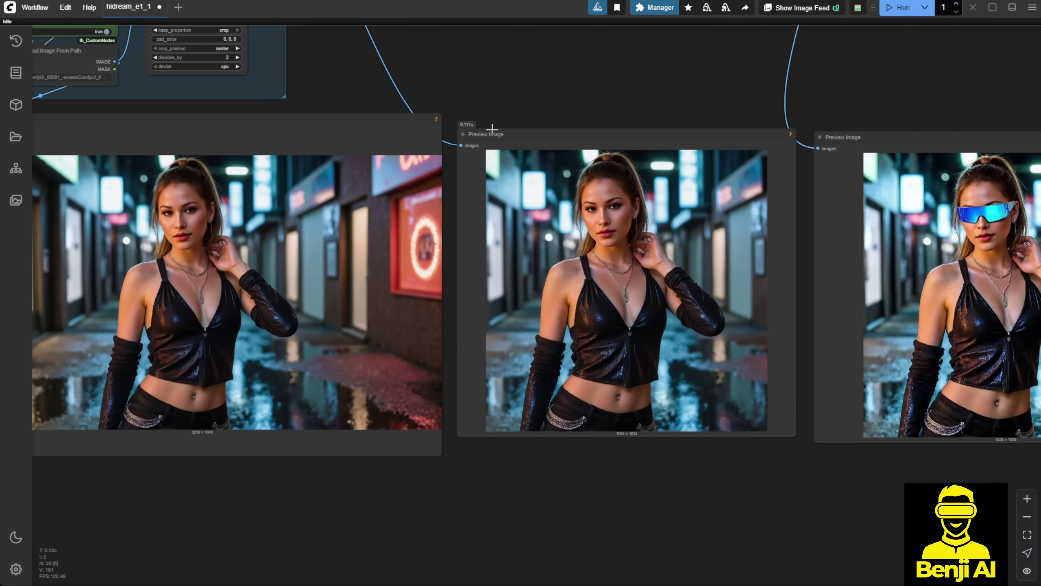
{"action": "left_click_drag", "start_coordinate": [681, 63], "coordinate": [312, 53]}
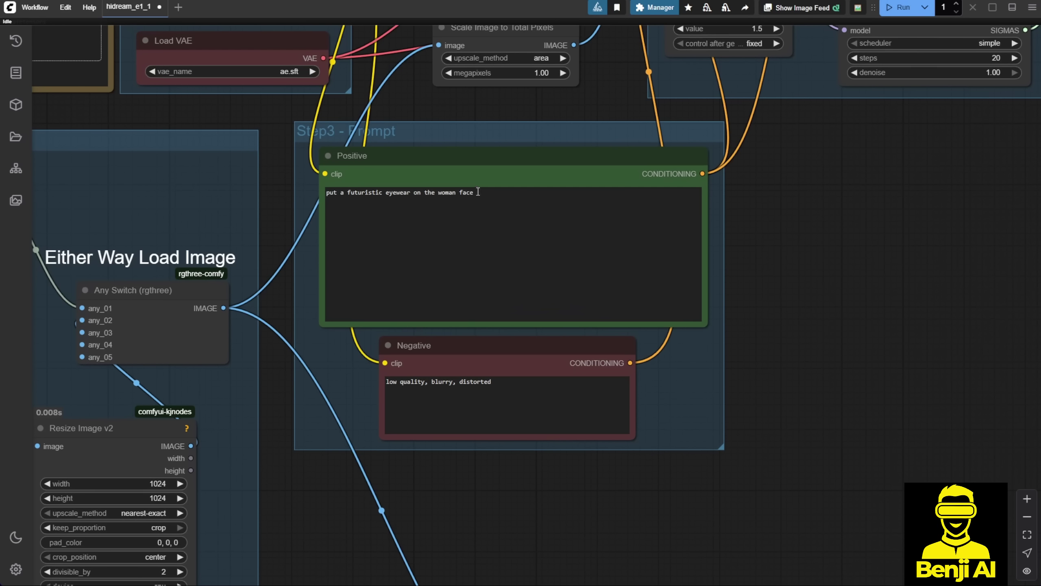
Check the 'put a futuristic eyewear on the woman face' prompt, then return to both previews
{"action": "scroll", "coordinate": [951, 423], "scroll_direction": "down", "scroll_amount": 4}
{"action": "left_click_drag", "start_coordinate": [886, 391], "coordinate": [789, 313]}
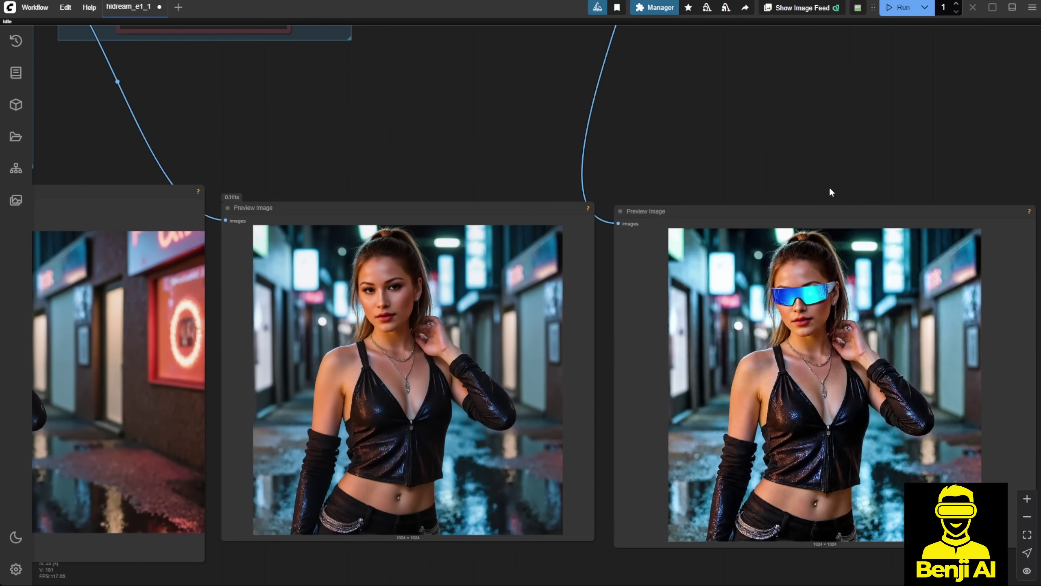
{"action": "left_click_drag", "start_coordinate": [763, 167], "coordinate": [732, 88]}
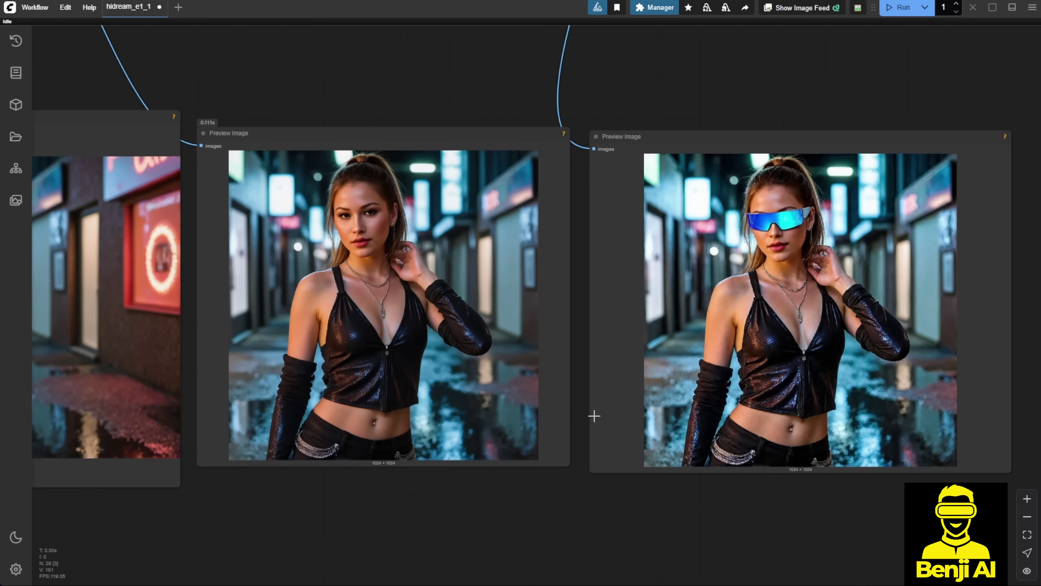
{"action": "scroll", "coordinate": [742, 288], "scroll_direction": "up", "scroll_amount": 2}
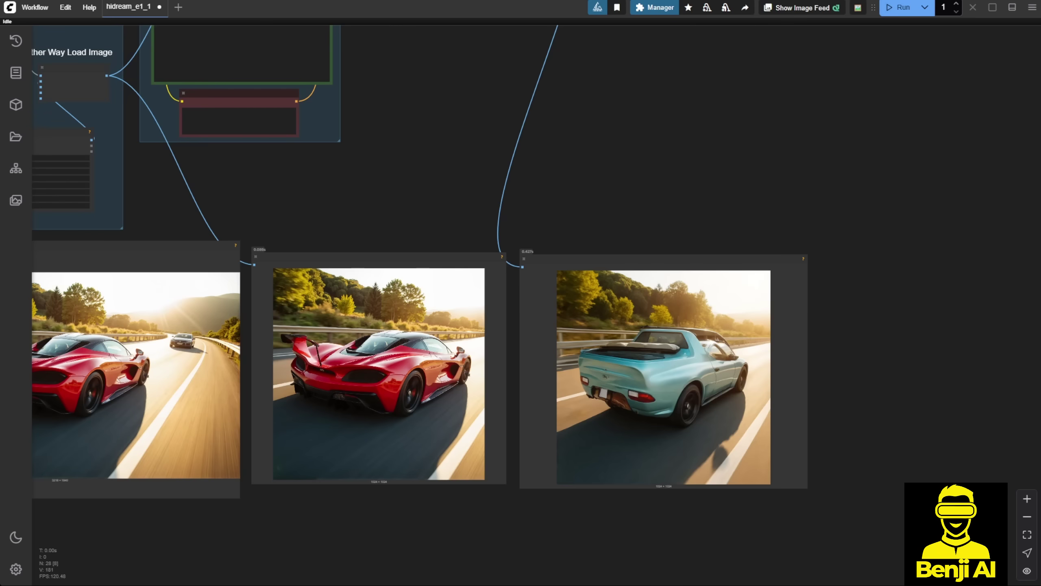
View the red sports car previews and the 'put a pickup truck on the road.' prompt
{"action": "left_click_drag", "start_coordinate": [443, 177], "coordinate": [788, 167]}
{"action": "scroll", "coordinate": [605, 367], "scroll_direction": "up", "scroll_amount": 3}
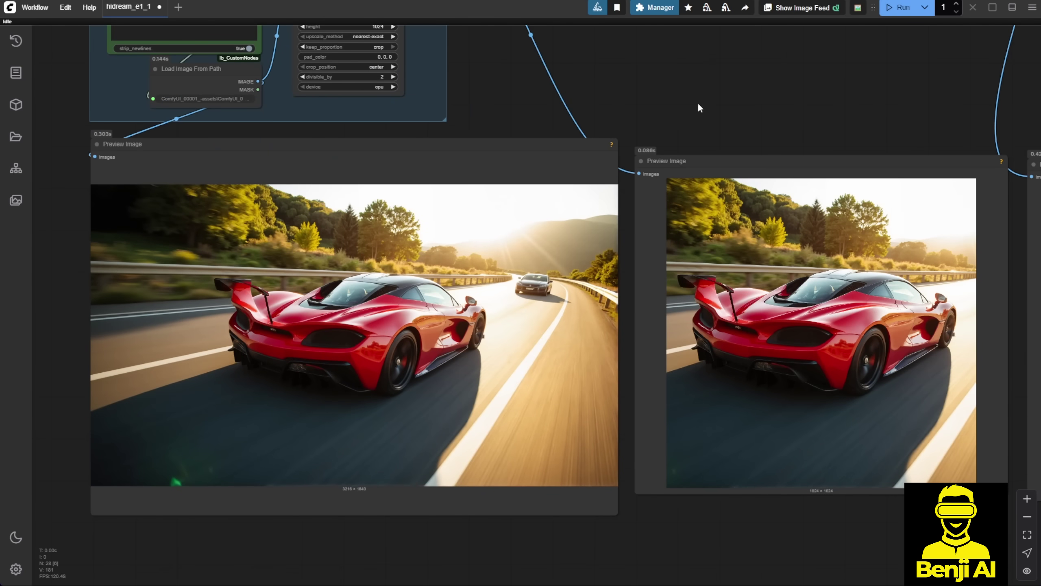
{"action": "left_click_drag", "start_coordinate": [710, 104], "coordinate": [210, 112]}
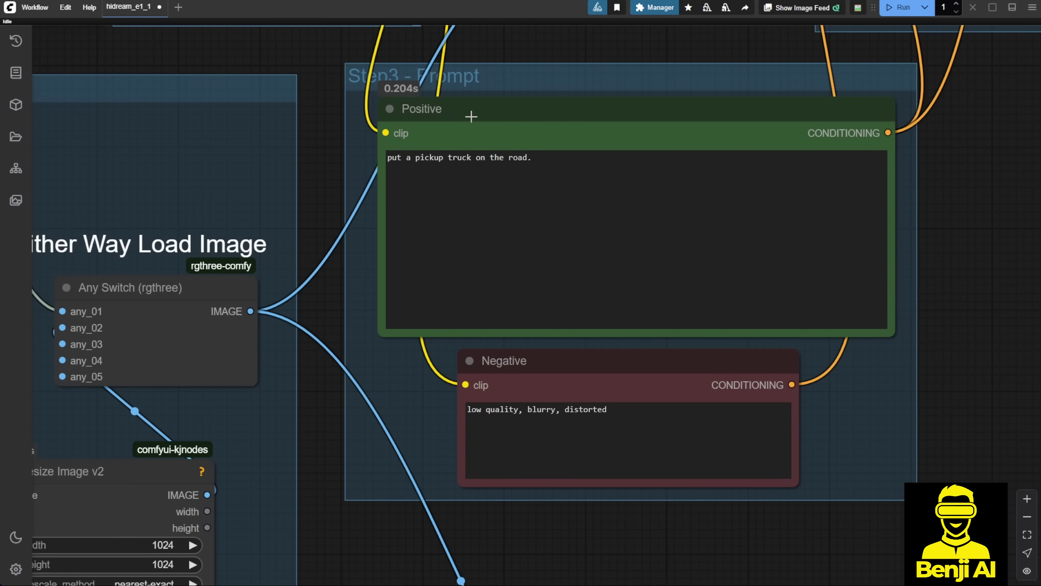
{"action": "left_click", "coordinate": [472, 117]}
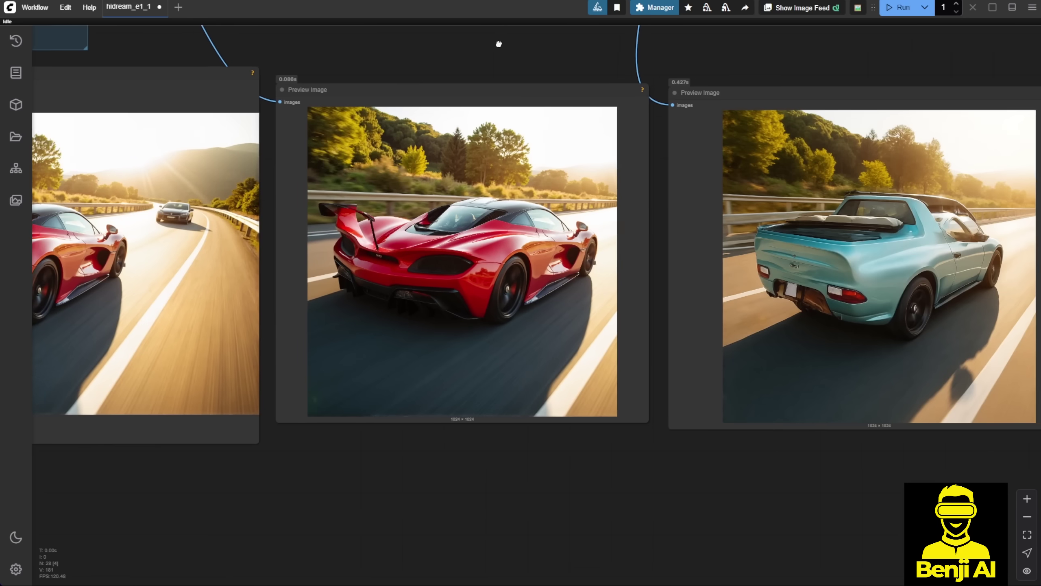
{"action": "left_click_drag", "start_coordinate": [498, 42], "coordinate": [473, 50]}
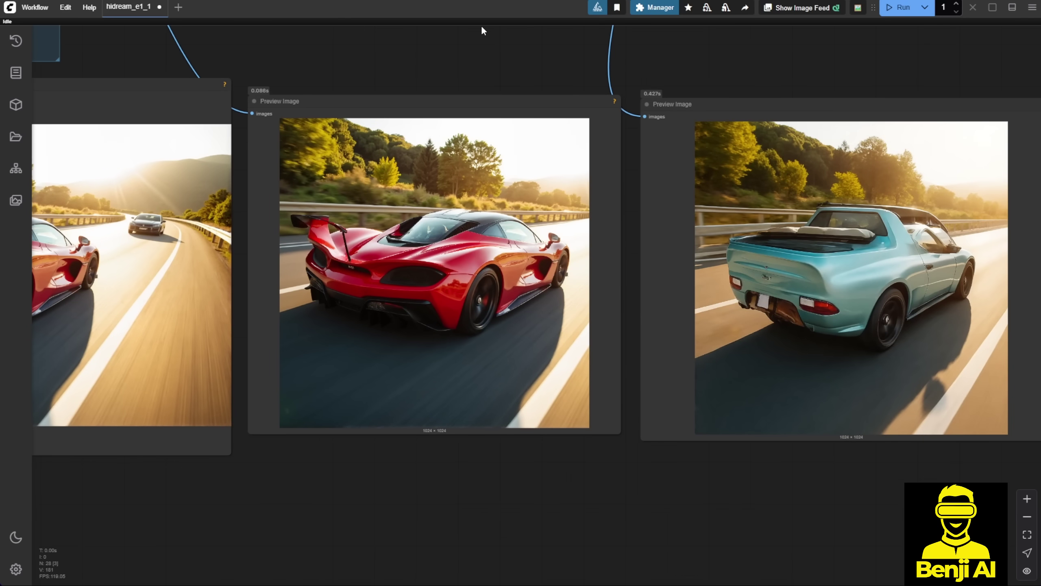
{"action": "scroll", "coordinate": [906, 454], "scroll_direction": "up", "scroll_amount": 4}
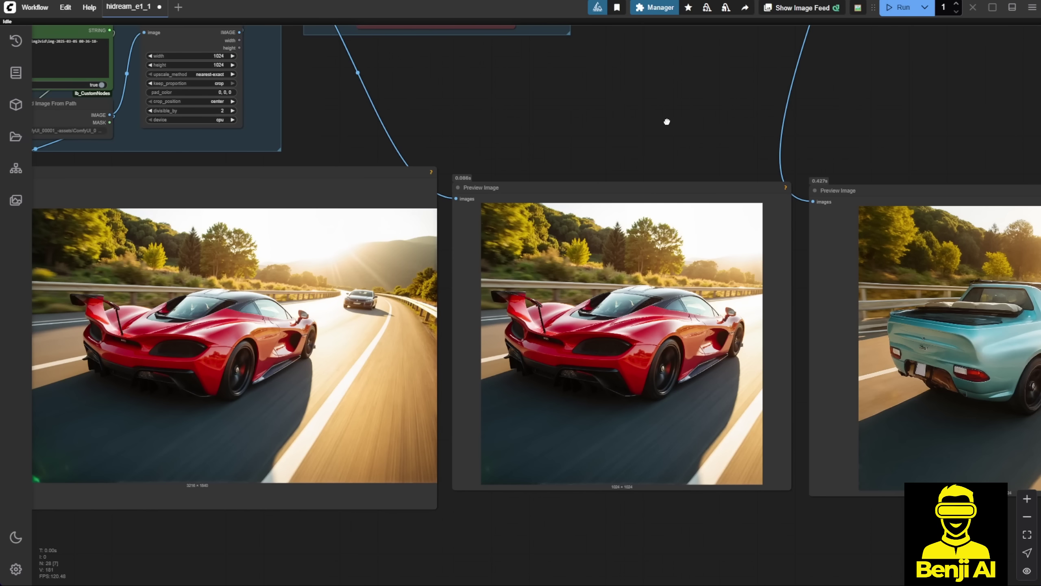
Move from the red car across the coffee-cup comparison to the red-dress wine-glass result
{"action": "left_click_drag", "start_coordinate": [660, 137], "coordinate": [877, 136]}
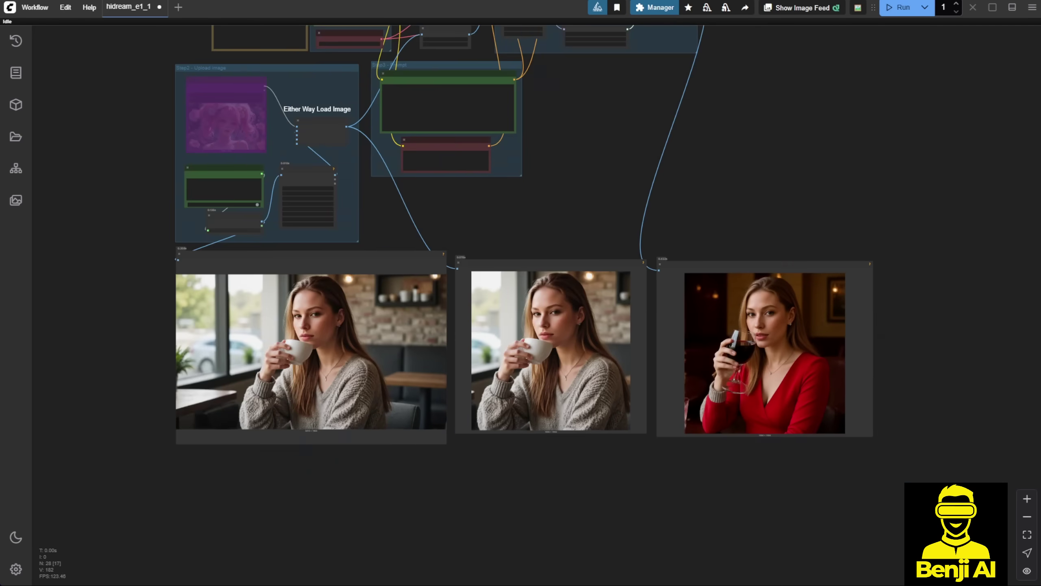
{"action": "left_click_drag", "start_coordinate": [496, 227], "coordinate": [558, 228]}
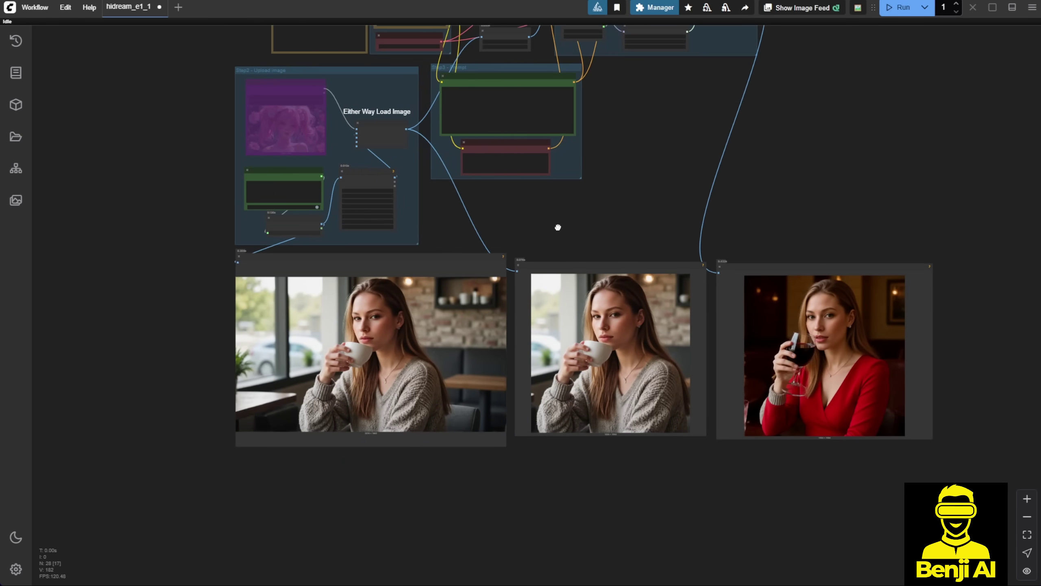
{"action": "scroll", "coordinate": [494, 246], "scroll_direction": "up", "scroll_amount": 6}
{"action": "left_click_drag", "start_coordinate": [497, 245], "coordinate": [680, 102]}
{"action": "left_click_drag", "start_coordinate": [820, 551], "coordinate": [348, 546]}
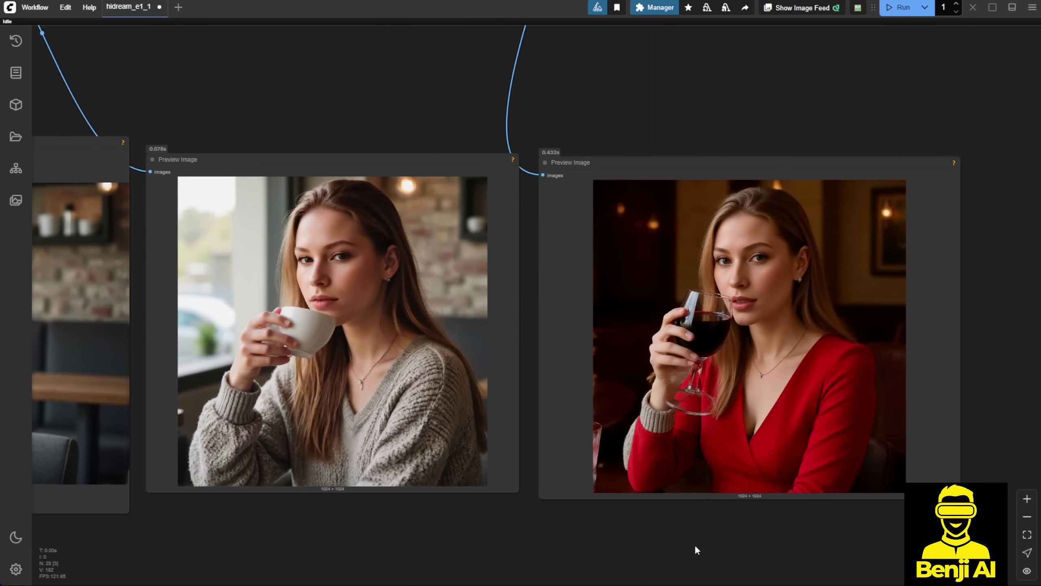
{"action": "left_click_drag", "start_coordinate": [695, 549], "coordinate": [521, 548]}
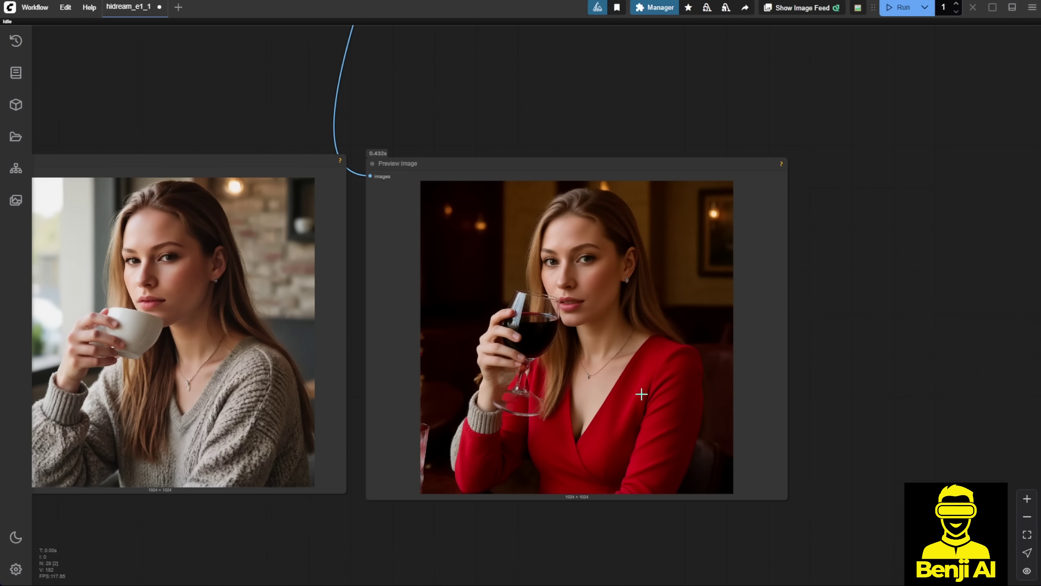
{"action": "scroll", "coordinate": [477, 426], "scroll_direction": "up", "scroll_amount": 10}
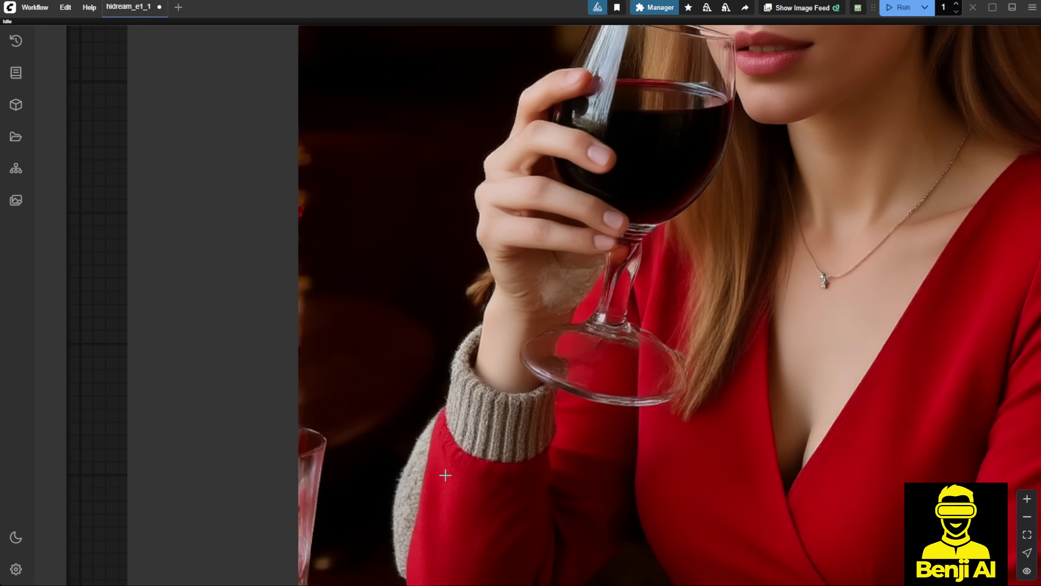
{"action": "scroll", "coordinate": [445, 475], "scroll_direction": "down", "scroll_amount": 5}
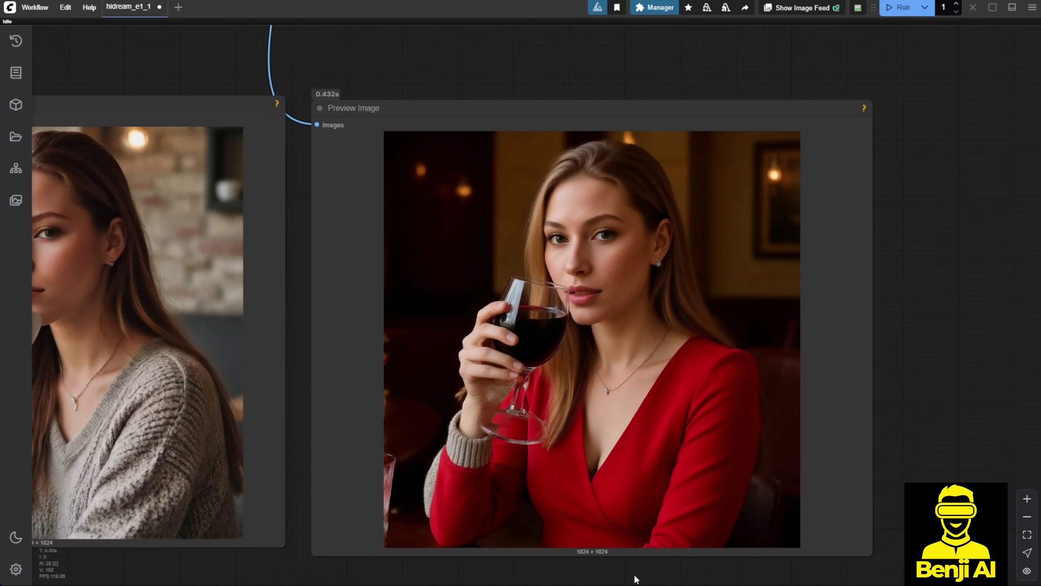
{"action": "left_click_drag", "start_coordinate": [635, 578], "coordinate": [734, 500]}
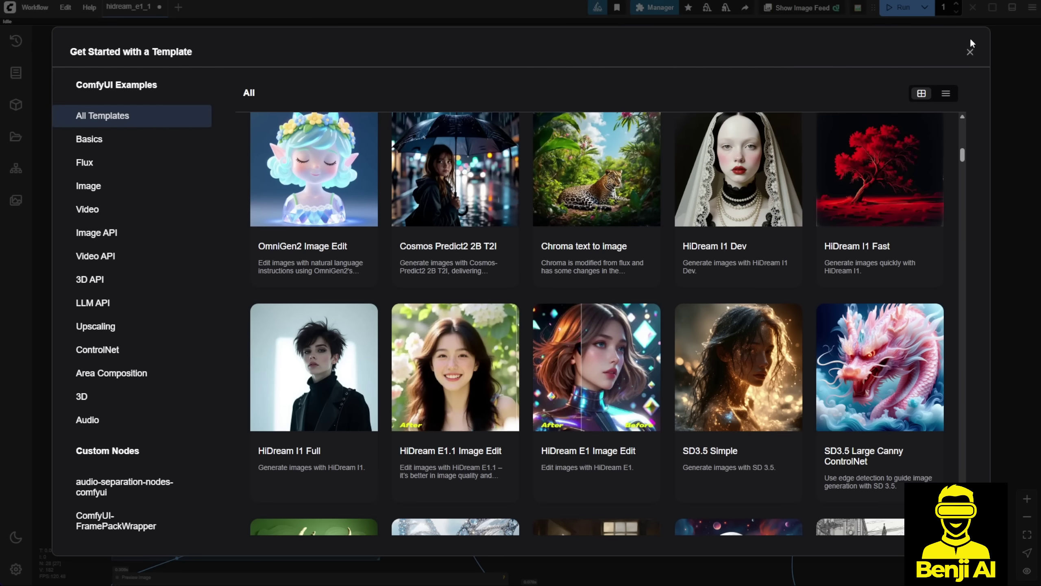
Close the template gallery and zoom over the spaceship previews to the burning-ship result
{"action": "left_click", "coordinate": [971, 52]}
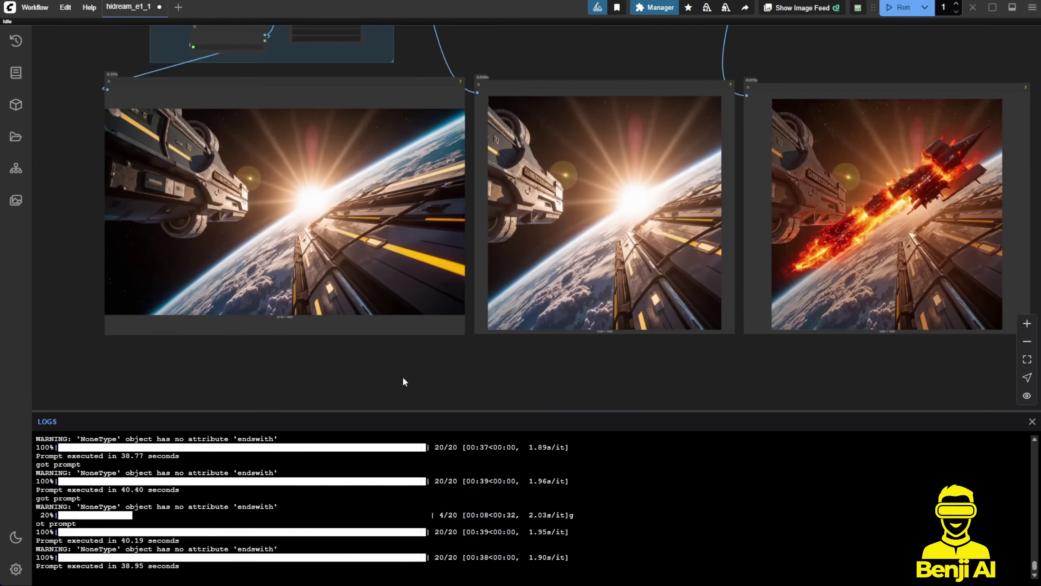
{"action": "scroll", "coordinate": [402, 376], "scroll_direction": "up", "scroll_amount": 5}
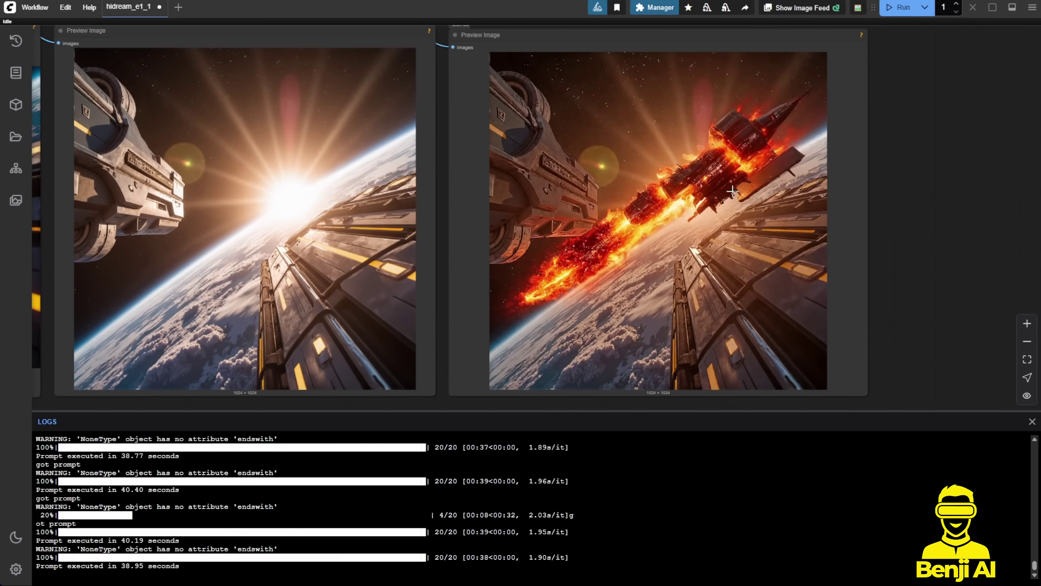
{"action": "scroll", "coordinate": [897, 226], "scroll_direction": "up", "scroll_amount": 1}
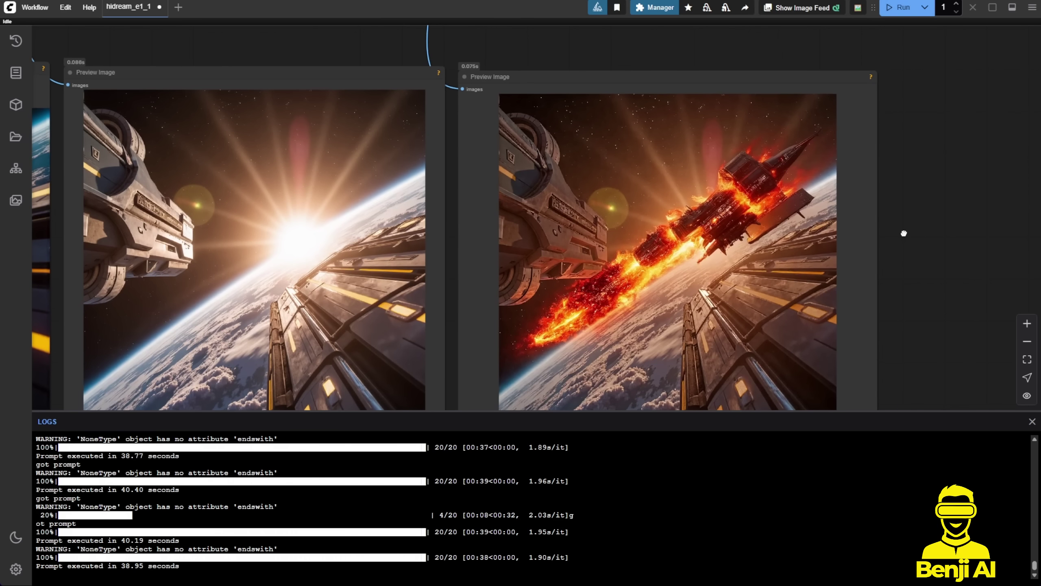
{"action": "scroll", "coordinate": [902, 232], "scroll_direction": "up", "scroll_amount": 1}
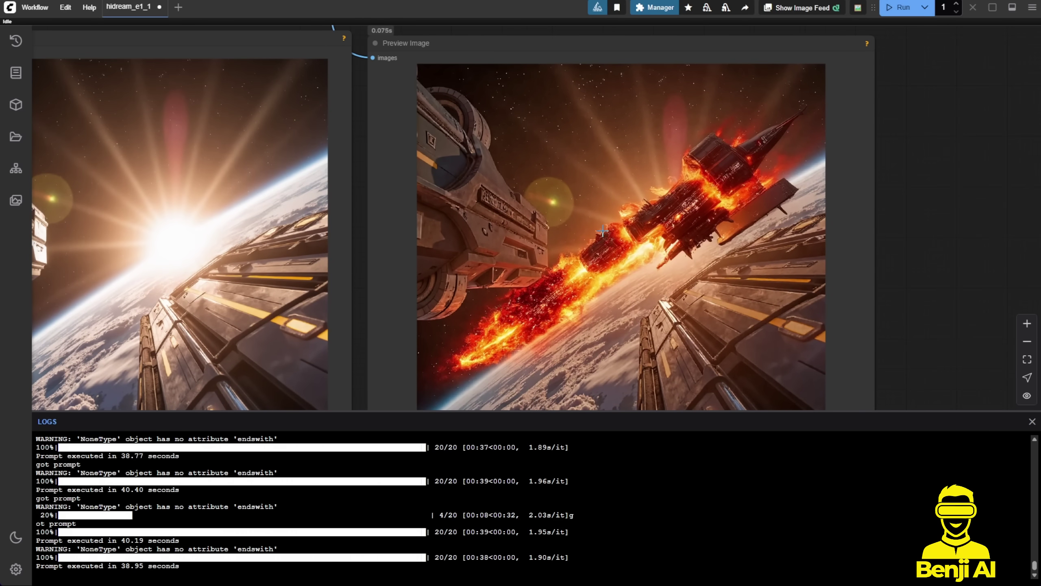
{"action": "scroll", "coordinate": [596, 234], "scroll_direction": "up", "scroll_amount": 2}
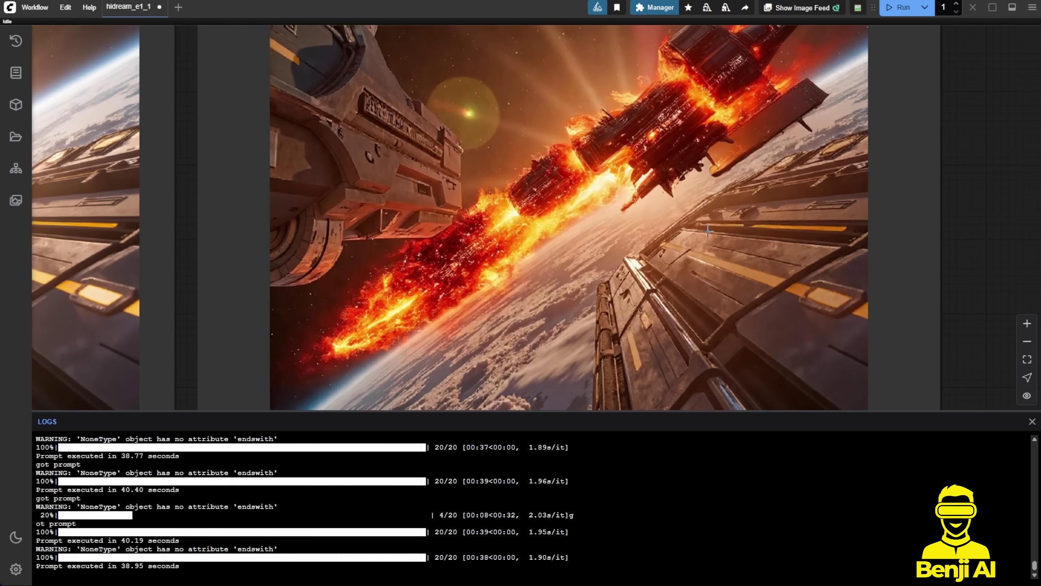
{"action": "scroll", "coordinate": [656, 283], "scroll_direction": "down", "scroll_amount": 2}
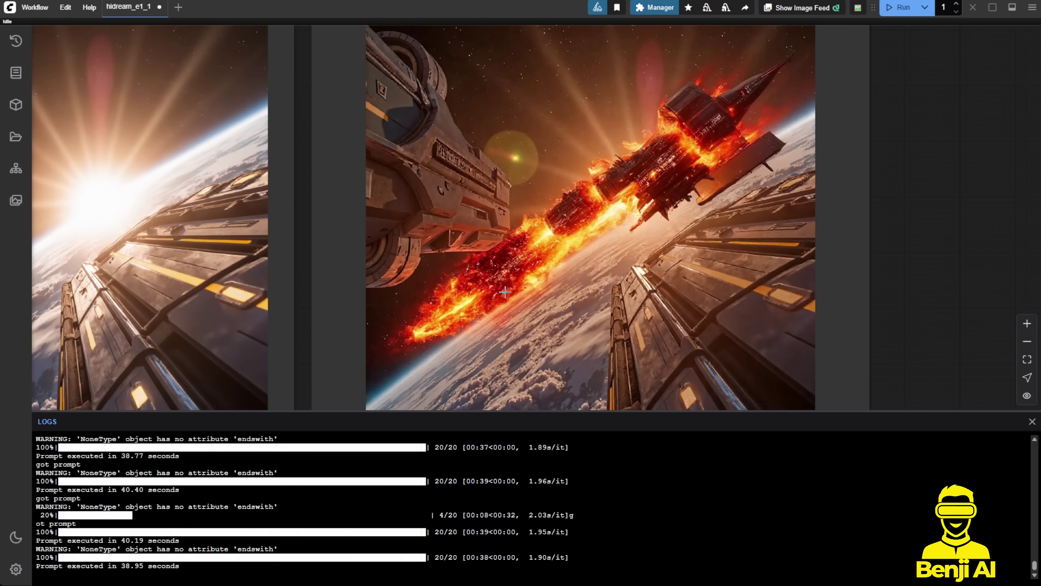
{"action": "scroll", "coordinate": [315, 314], "scroll_direction": "up", "scroll_amount": 6}
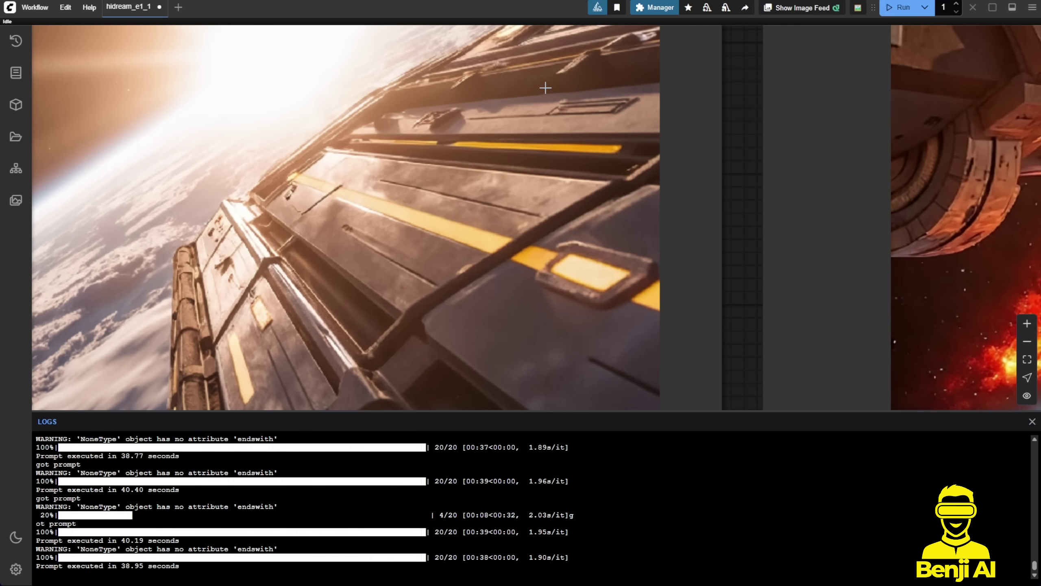
{"action": "scroll", "coordinate": [713, 258], "scroll_direction": "down", "scroll_amount": 5}
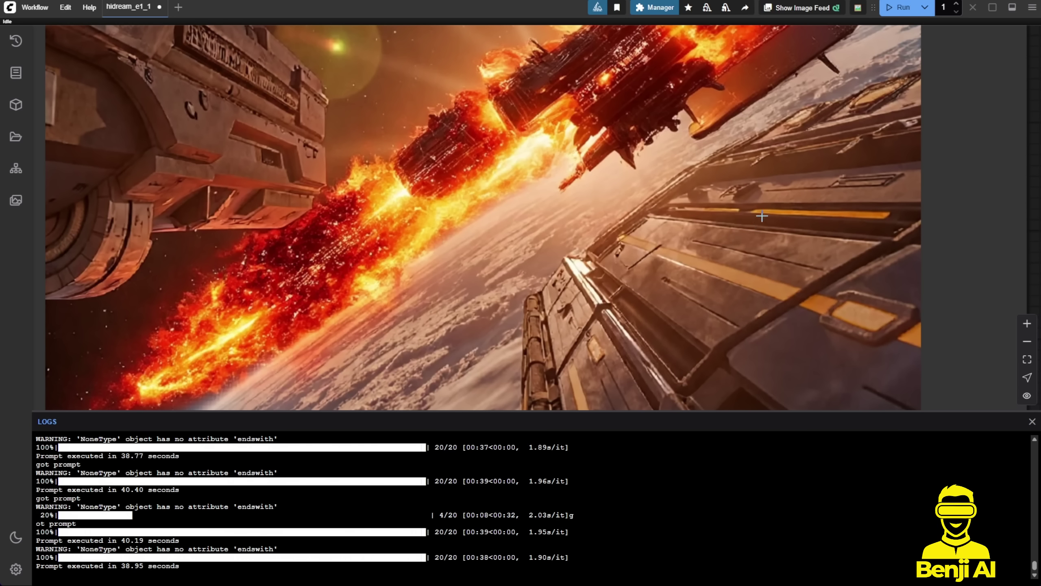
{"action": "scroll", "coordinate": [578, 159], "scroll_direction": "down", "scroll_amount": 3}
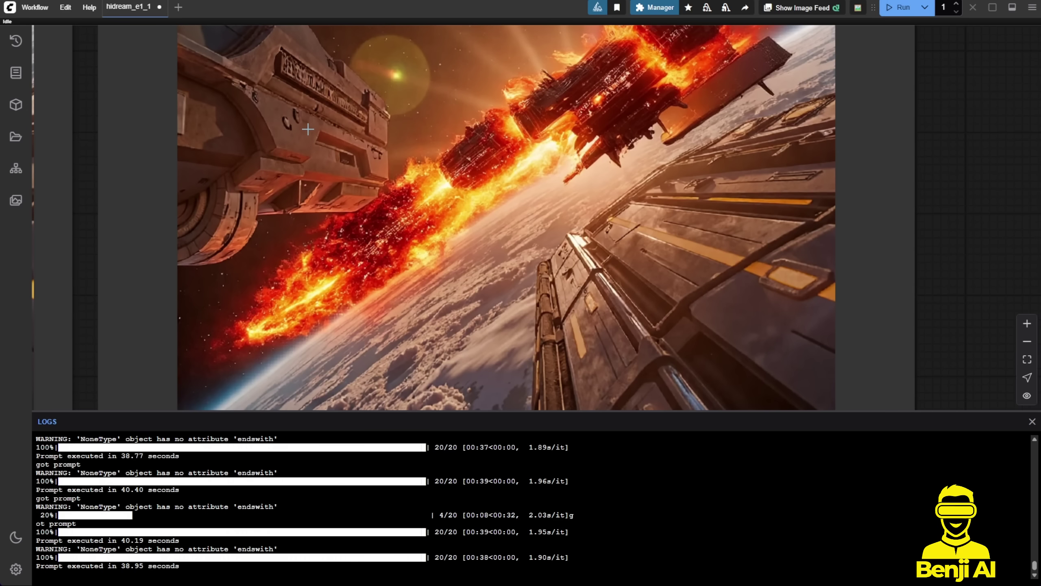
{"action": "key", "text": "Right"}
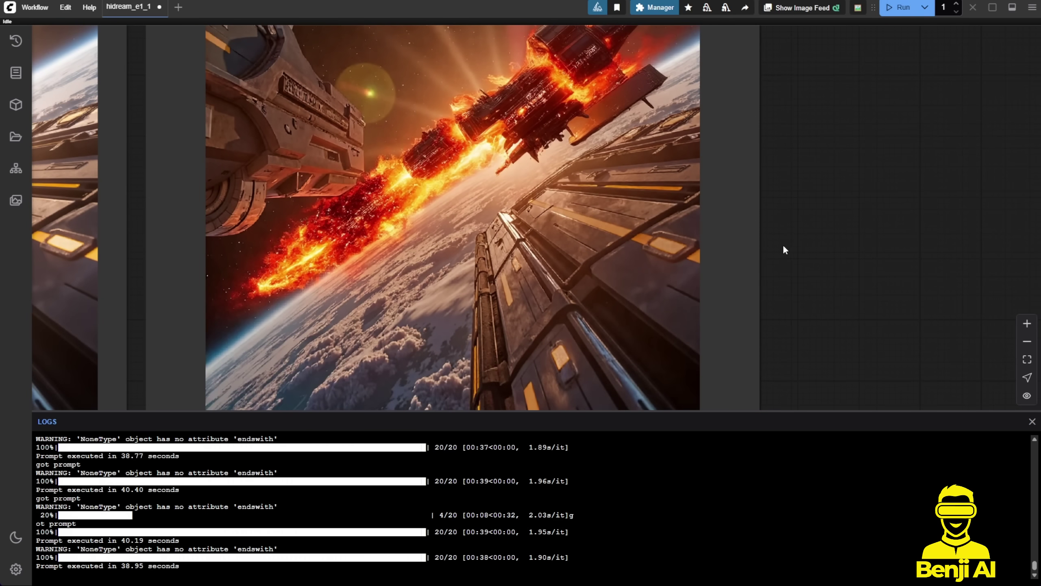
{"action": "left_click_drag", "start_coordinate": [805, 266], "coordinate": [928, 258]}
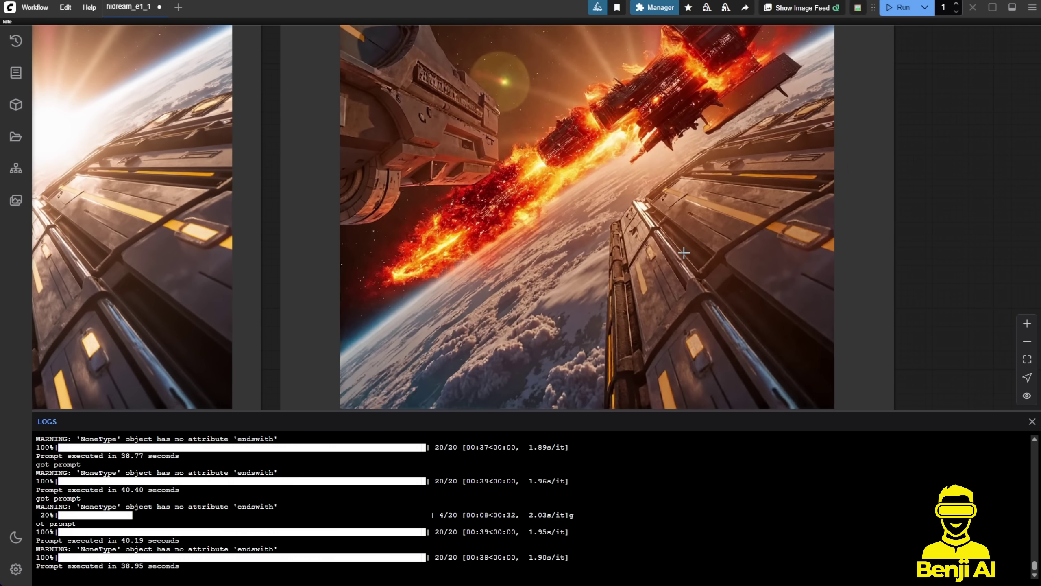
{"action": "scroll", "coordinate": [534, 233], "scroll_direction": "down", "scroll_amount": 3}
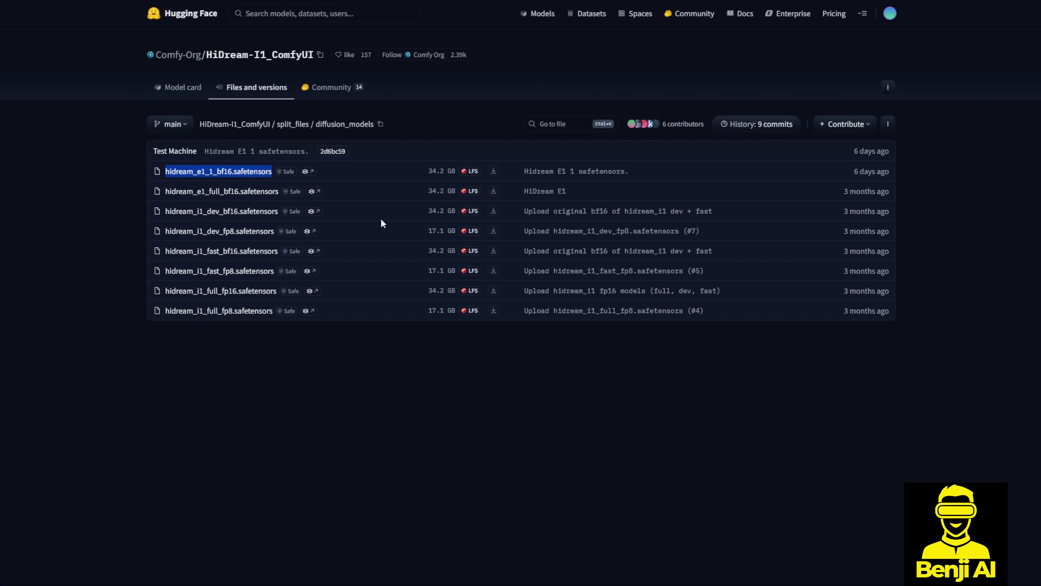
{"action": "key", "text": "alt+Tab"}
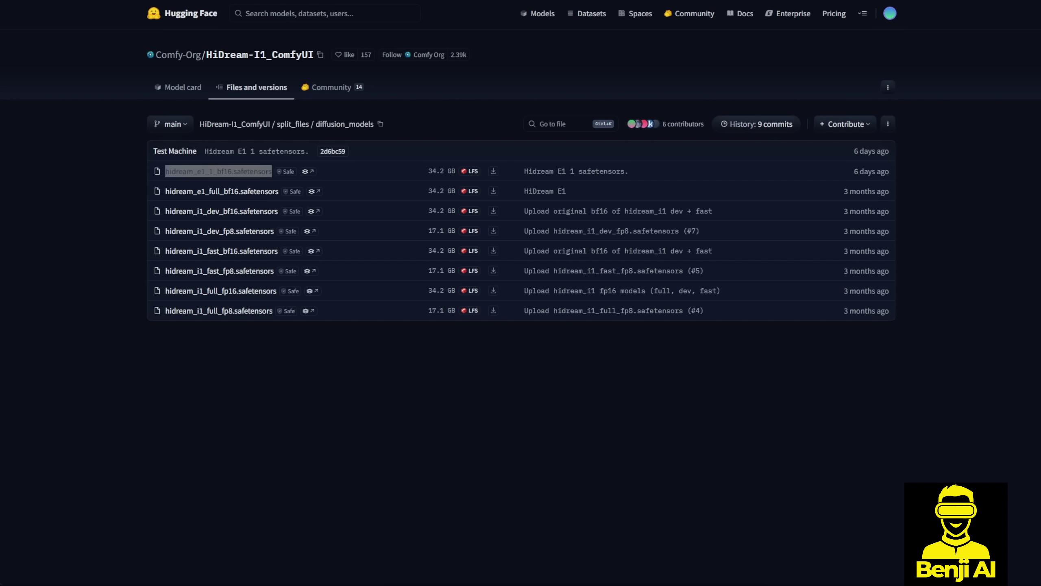
{"action": "left_click", "coordinate": [633, 311]}
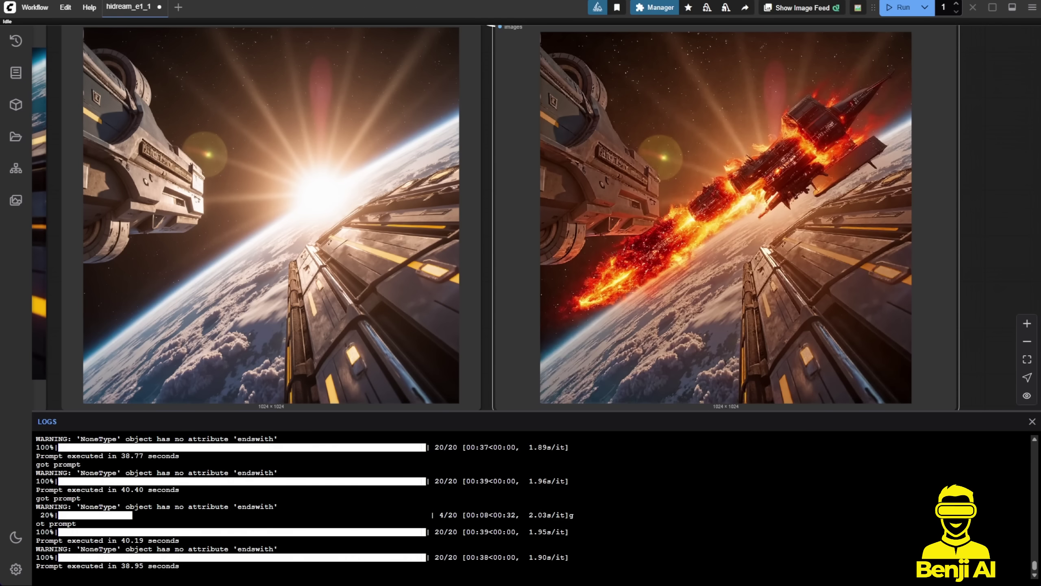
{"action": "scroll", "coordinate": [278, 187], "scroll_direction": "down", "scroll_amount": 10}
Inspect the QuadrupleCLIPLoader and Load VAE nodes in Step1 Load models for their expected model files
{"action": "scroll", "coordinate": [443, 252], "scroll_direction": "up", "scroll_amount": 8}
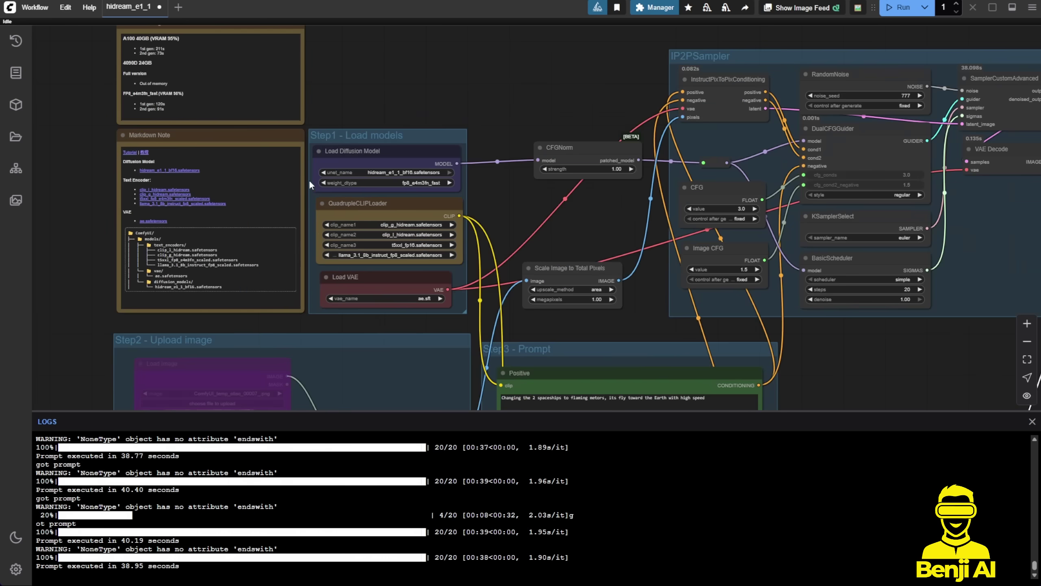
{"action": "left_click", "coordinate": [441, 252]}
{"action": "left_click", "coordinate": [418, 292]}
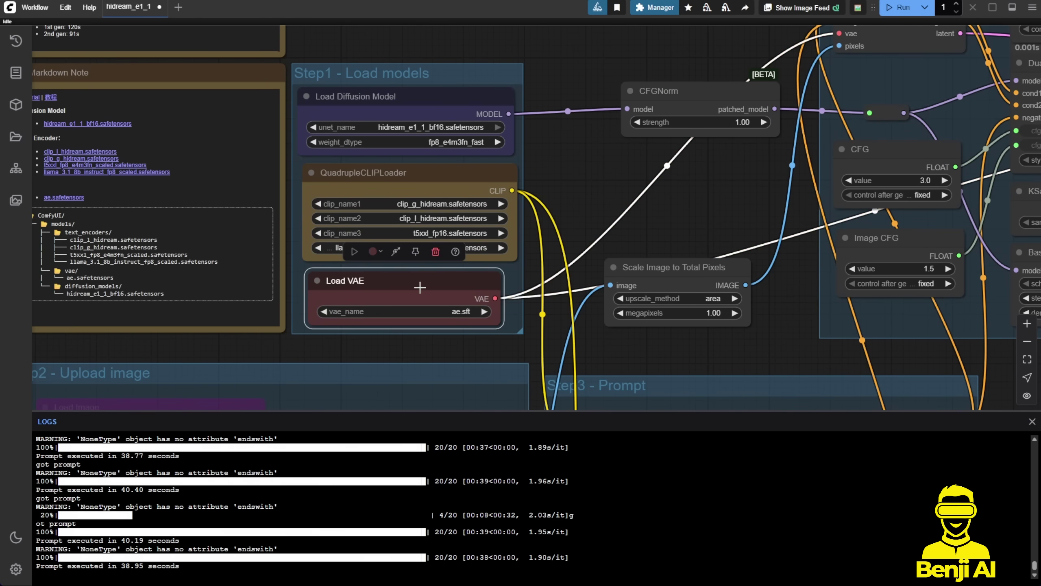
{"action": "scroll", "coordinate": [431, 300], "scroll_direction": "up", "scroll_amount": 3}
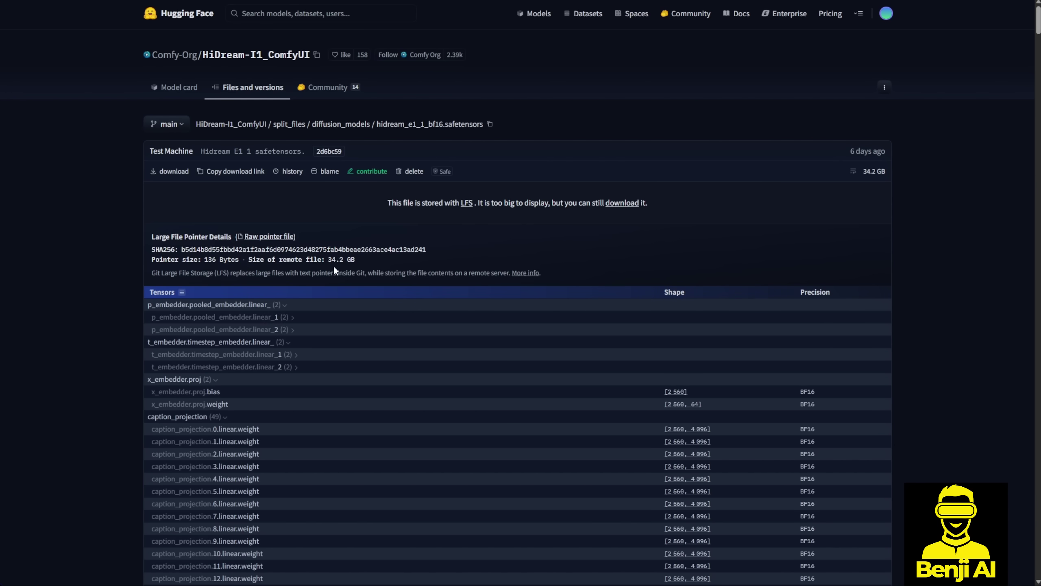
Compare the HiDream_E1_1_bf16 GGUF quantizations from Q2_K (6.57 GB) up to Q8_0 (18.7 GB)
{"action": "left_click", "coordinate": [98, 143]}
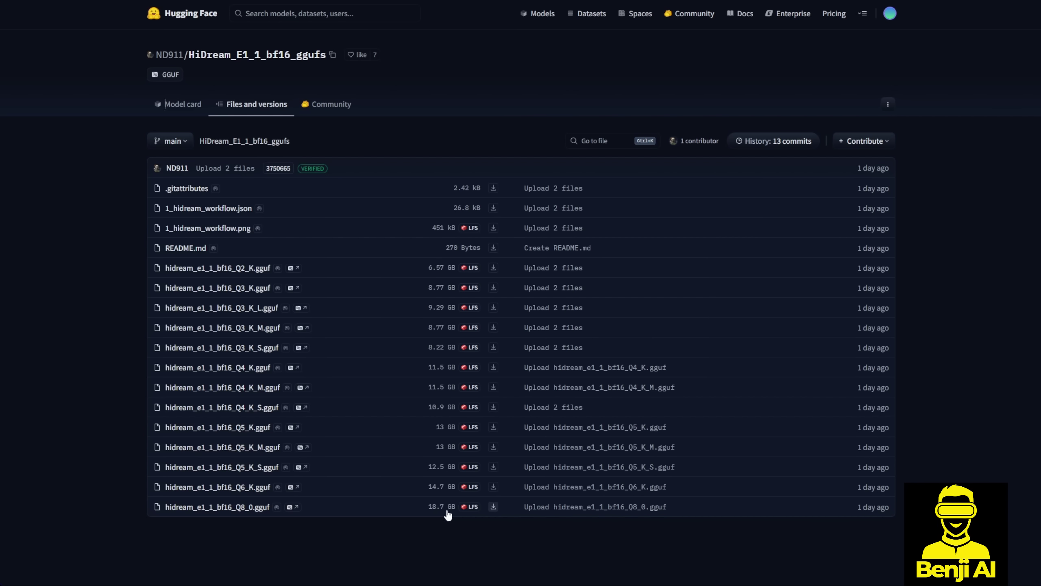
{"action": "left_click_drag", "start_coordinate": [489, 523], "coordinate": [178, 503]}
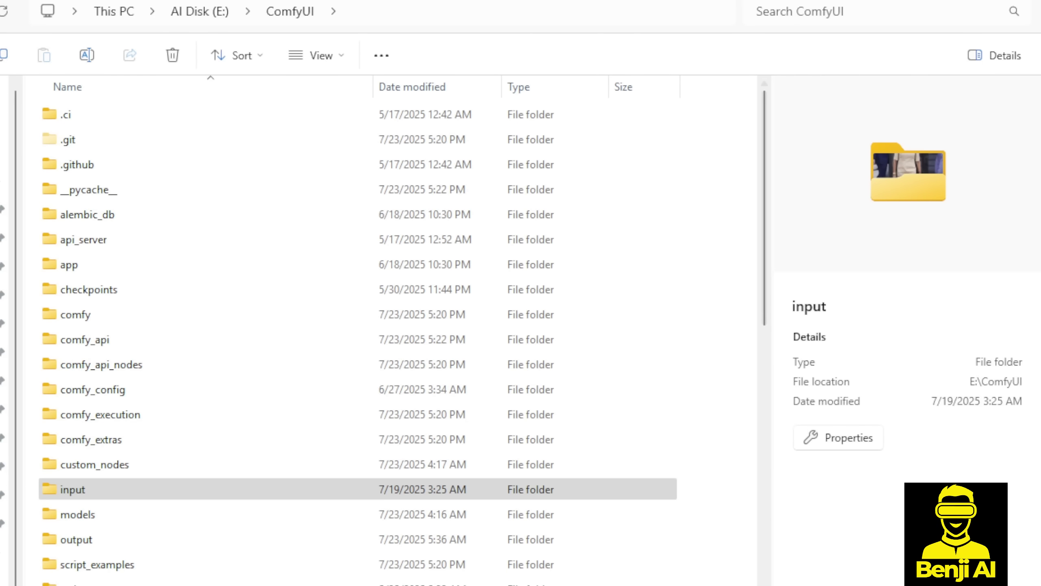
Open models\diffusion_models and check the hidream_e1_1_bf16.safetensors file details
{"action": "left_click", "coordinate": [93, 516]}
{"action": "double_click", "coordinate": [92, 516]}
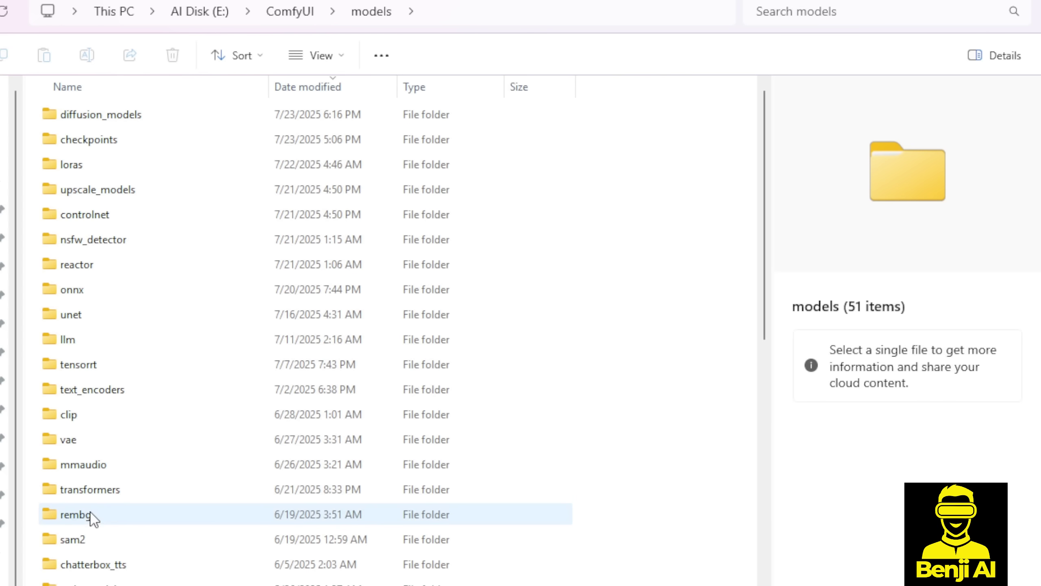
{"action": "left_click", "coordinate": [155, 122]}
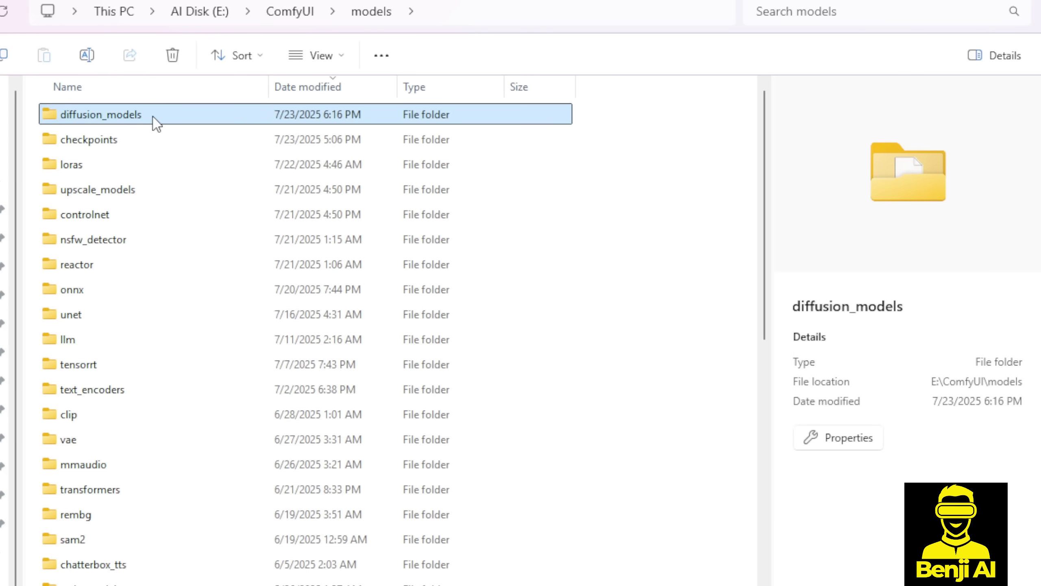
{"action": "double_click", "coordinate": [114, 119]}
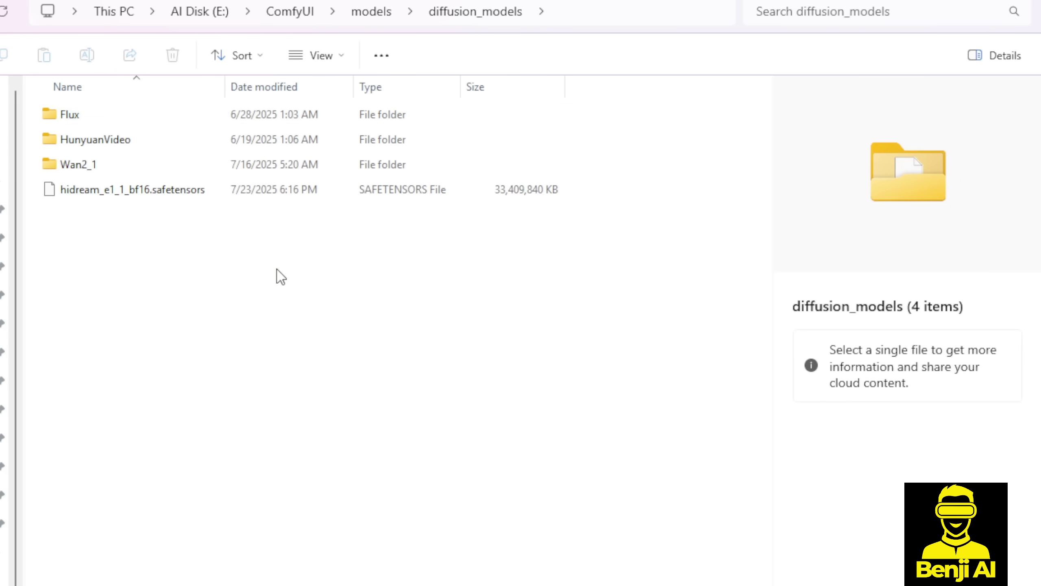
{"action": "left_click", "coordinate": [76, 196]}
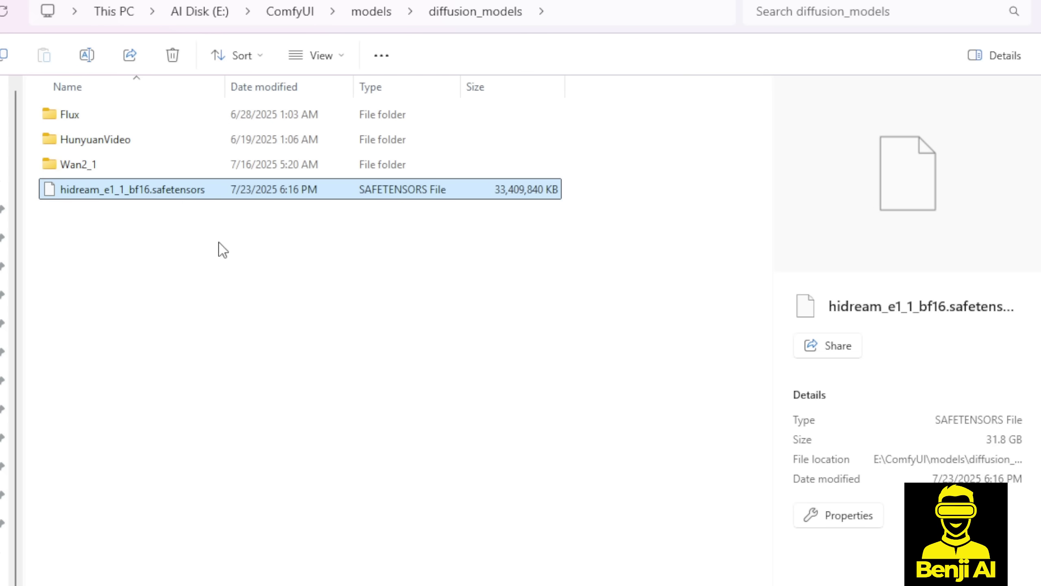
Look inside the unet folder, then return to E:\ComfyUI\models
{"action": "left_click", "coordinate": [371, 12]}
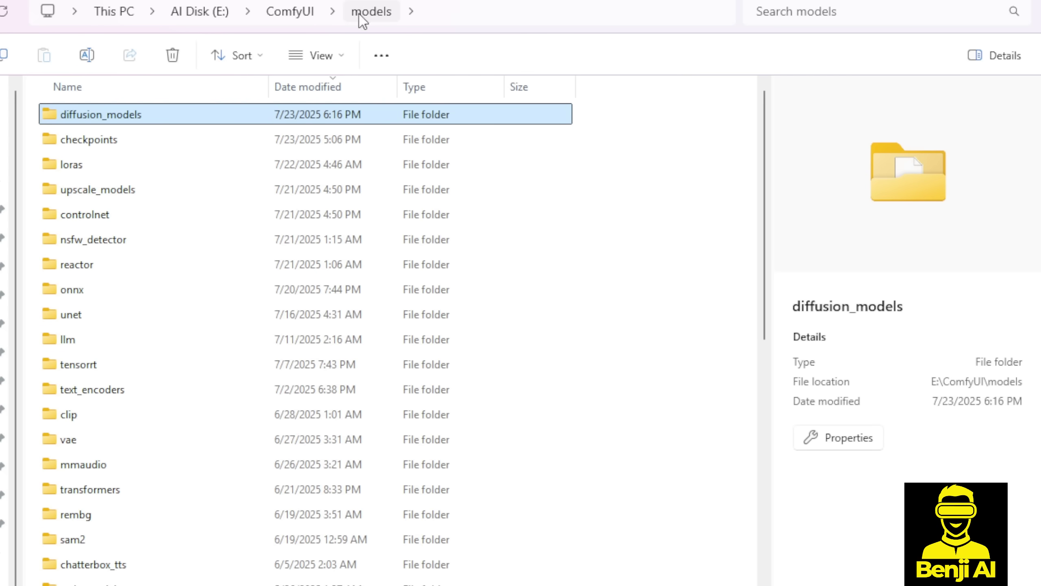
{"action": "left_click", "coordinate": [77, 315]}
{"action": "double_click", "coordinate": [76, 316]}
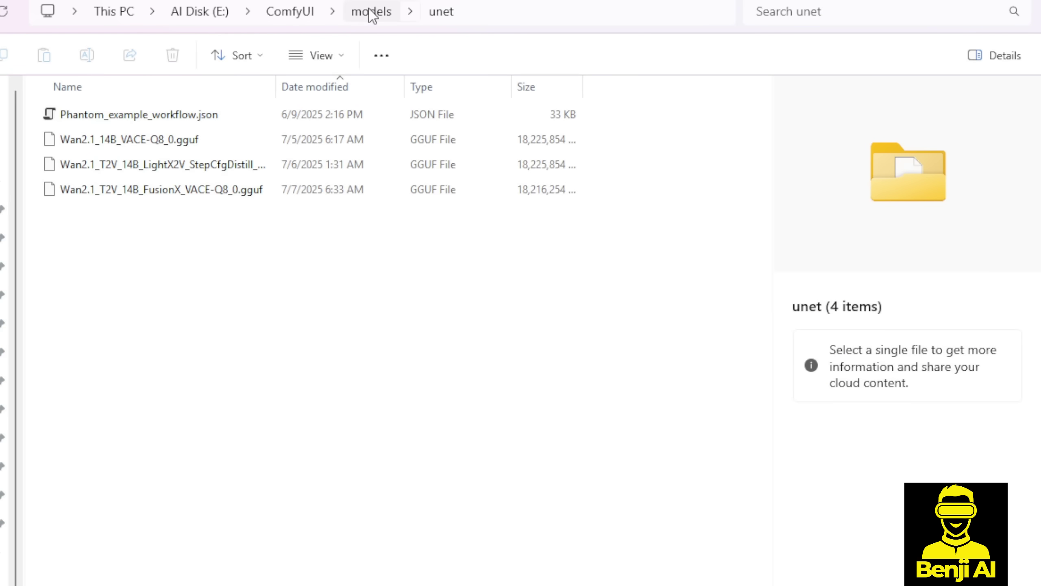
{"action": "left_click", "coordinate": [365, 13]}
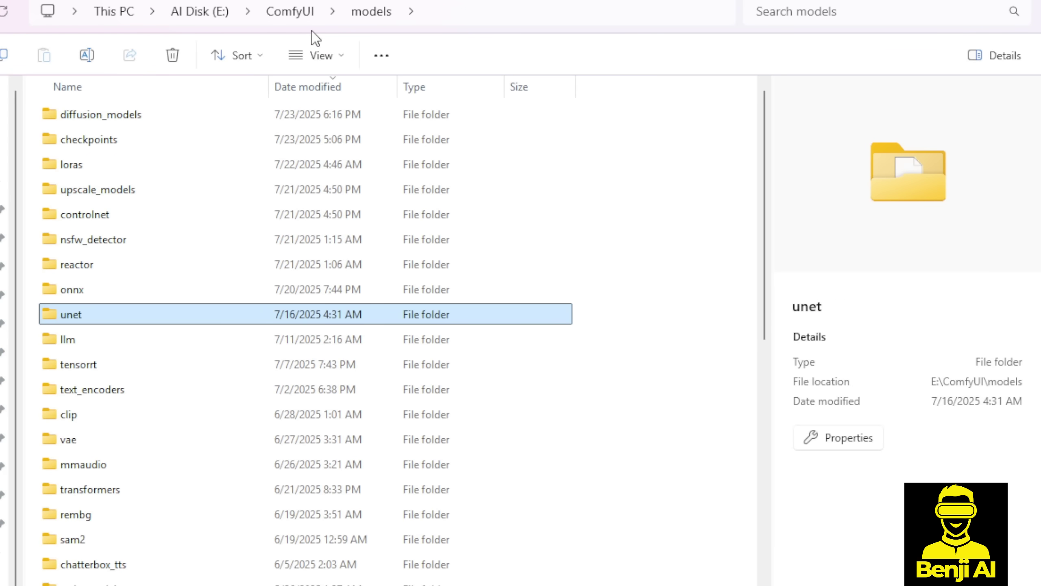
Open text_encoders and check the clip_g_hidream, clip_l_hidream and llama_3.1_8b_instruct_fp8_scaled files
{"action": "left_click", "coordinate": [146, 397]}
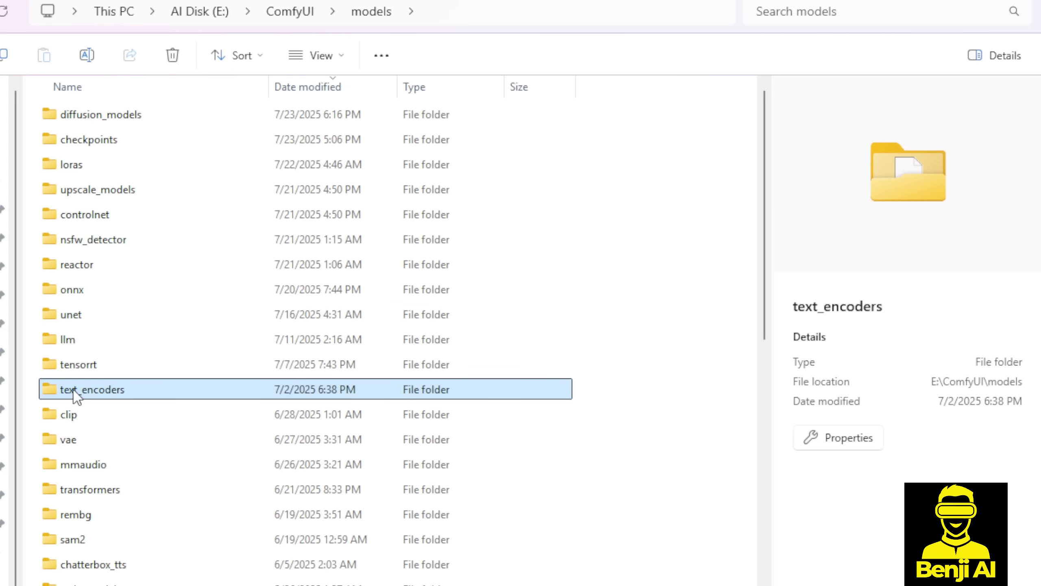
{"action": "double_click", "coordinate": [141, 397]}
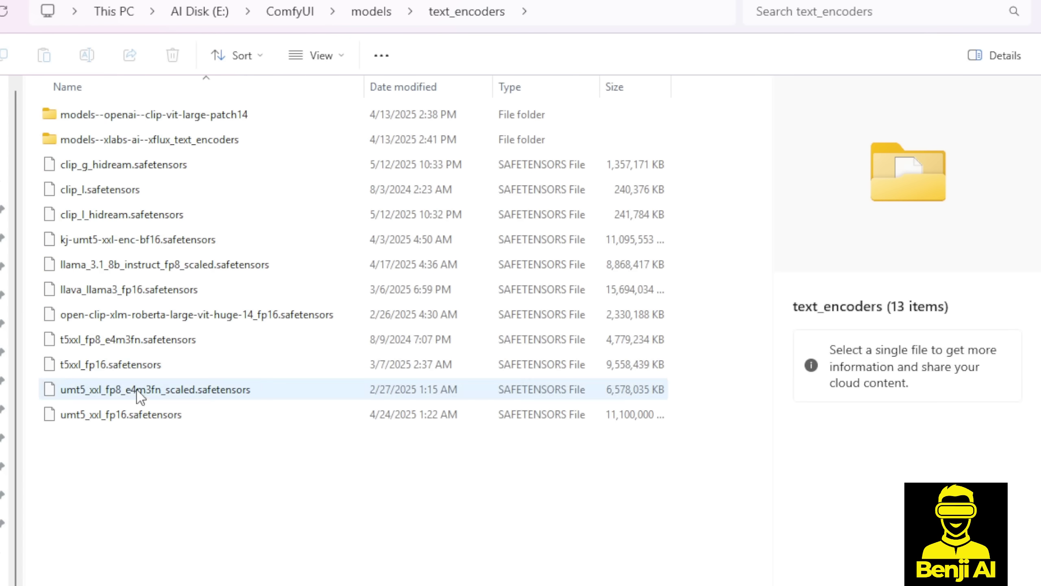
{"action": "left_click", "coordinate": [82, 173]}
{"action": "left_click", "coordinate": [107, 222]}
{"action": "left_click", "coordinate": [96, 266]}
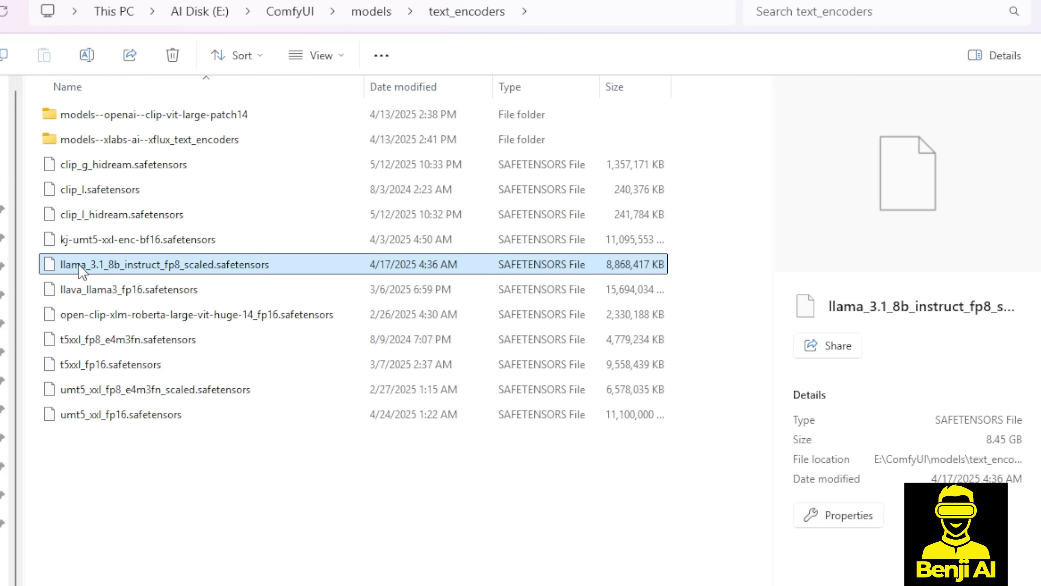
{"action": "left_click", "coordinate": [119, 274], "text": "ctrl"}
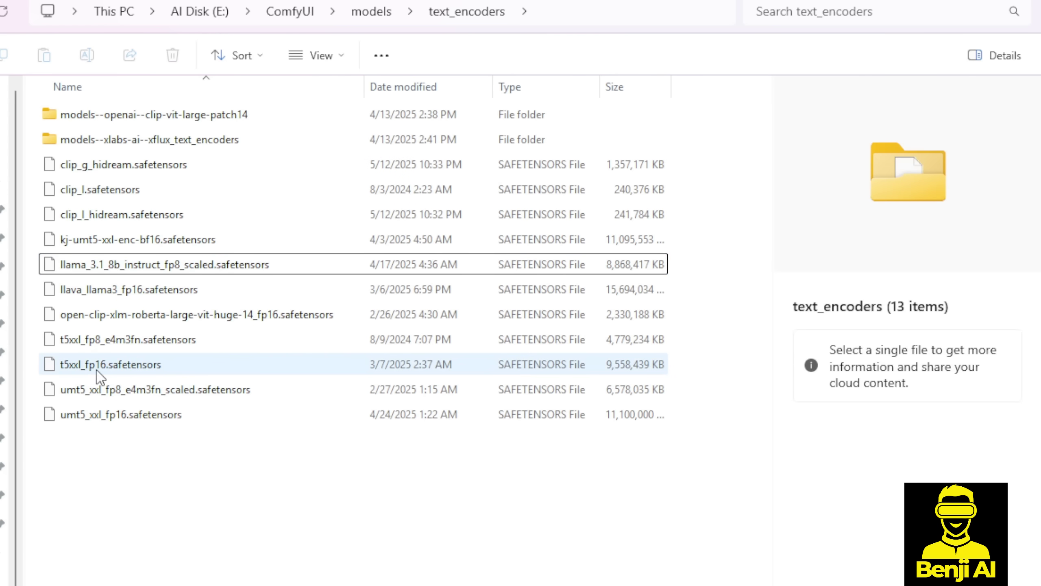
Compare the file sizes of t5xxl_fp8_e4m3fn and t5xxl_fp16
{"action": "left_click", "coordinate": [123, 344]}
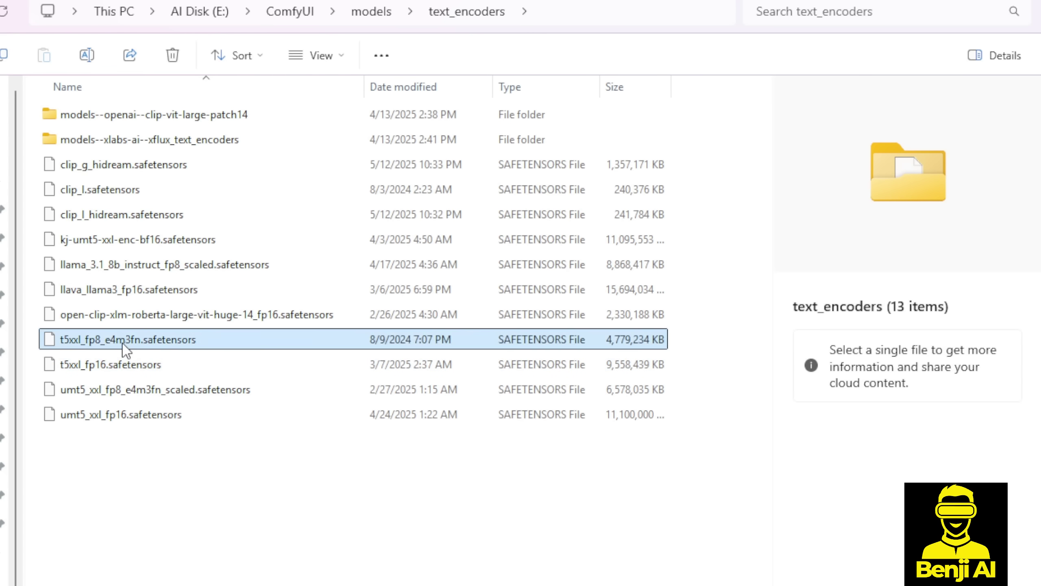
{"action": "left_click", "coordinate": [123, 371]}
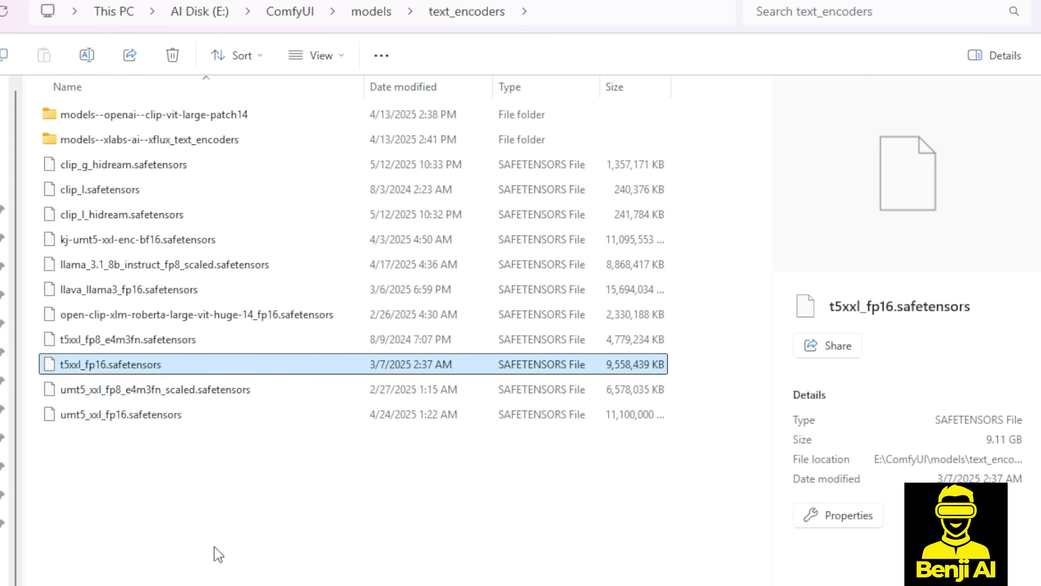
{"action": "left_click", "coordinate": [144, 342]}
{"action": "left_click", "coordinate": [128, 370]}
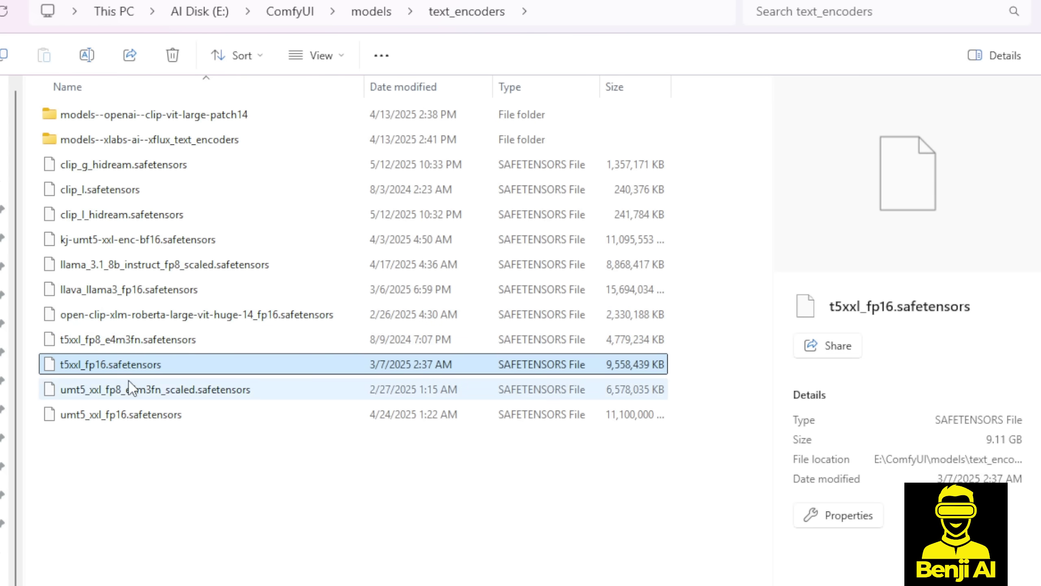
{"action": "left_click", "coordinate": [143, 344]}
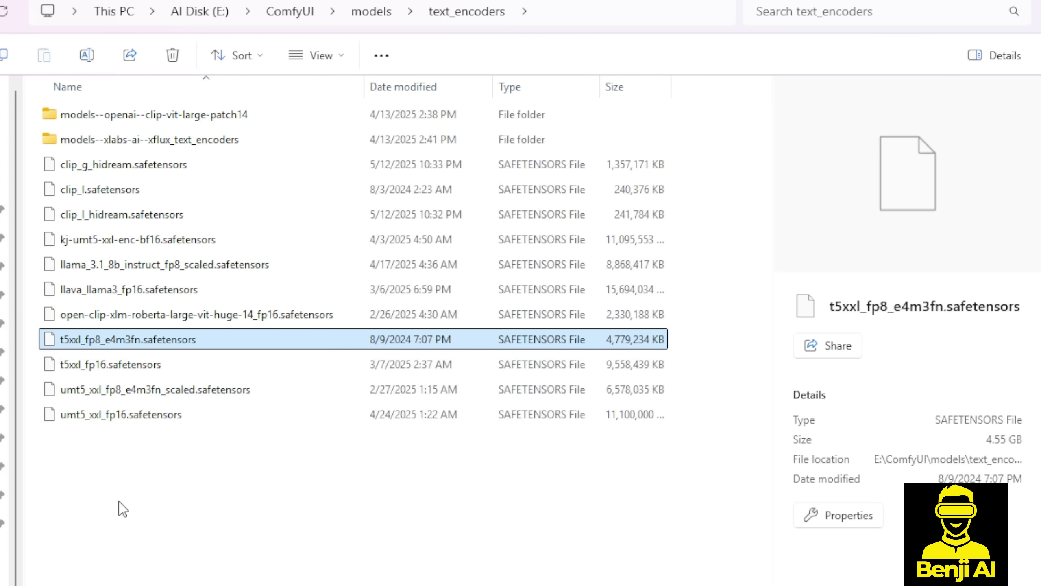
{"action": "key", "text": "Down"}
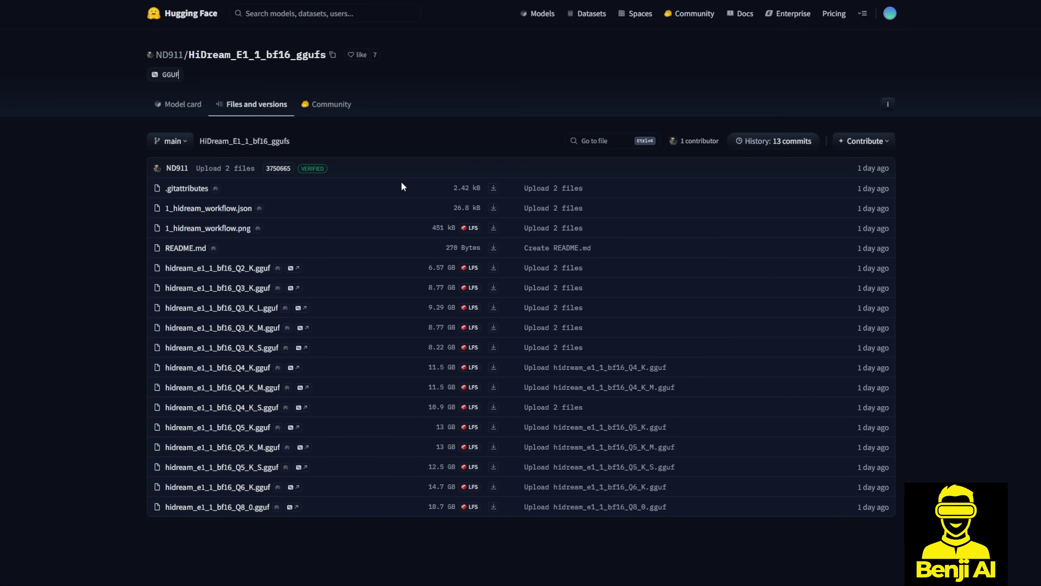
{"action": "scroll", "coordinate": [227, 152], "scroll_direction": "up", "scroll_amount": 5}
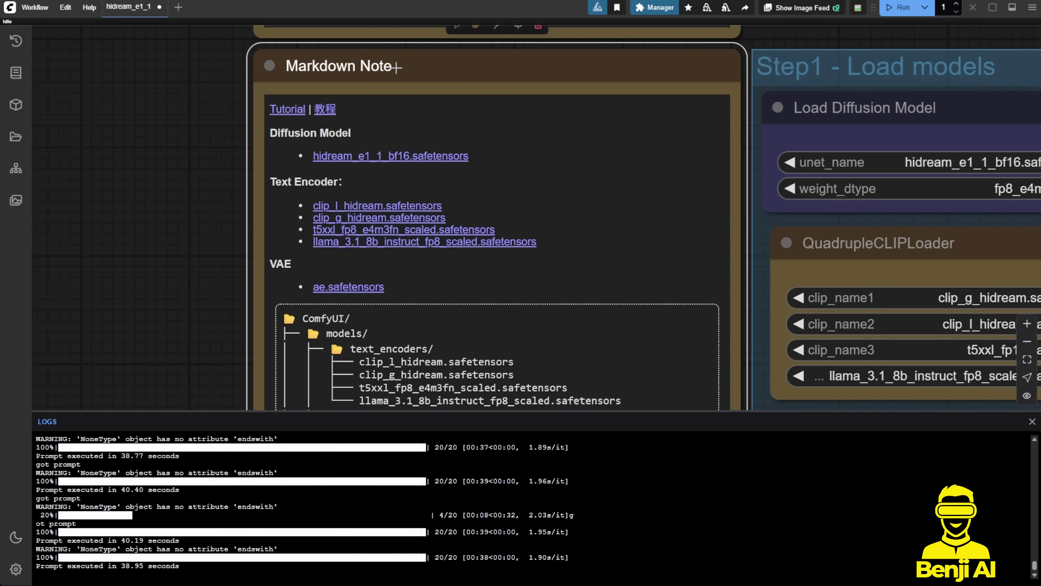
{"action": "scroll", "coordinate": [199, 204], "scroll_direction": "down", "scroll_amount": 3}
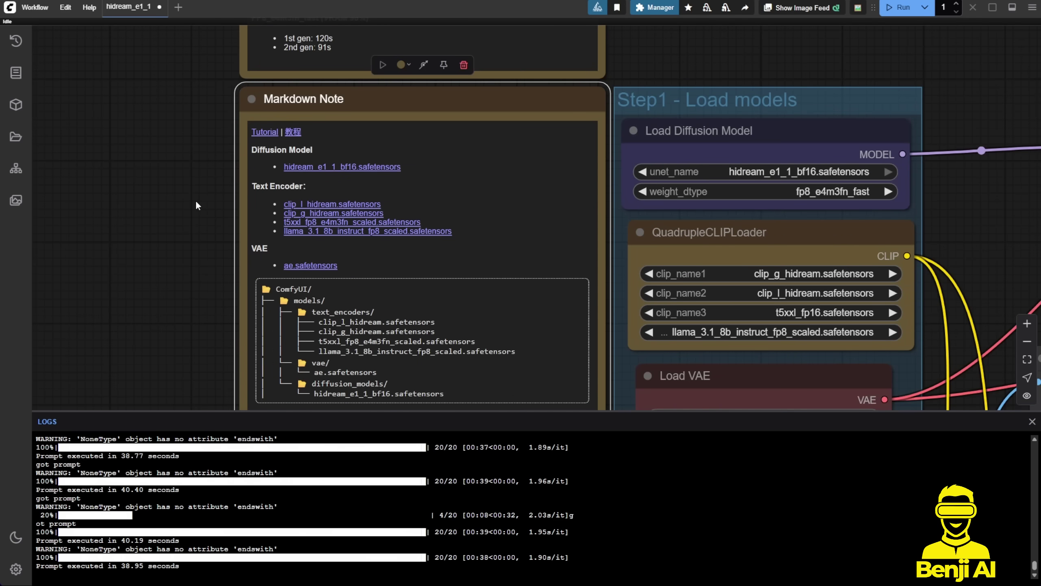
{"action": "scroll", "coordinate": [195, 200], "scroll_direction": "down", "scroll_amount": 2}
{"action": "left_click", "coordinate": [35, 7]}
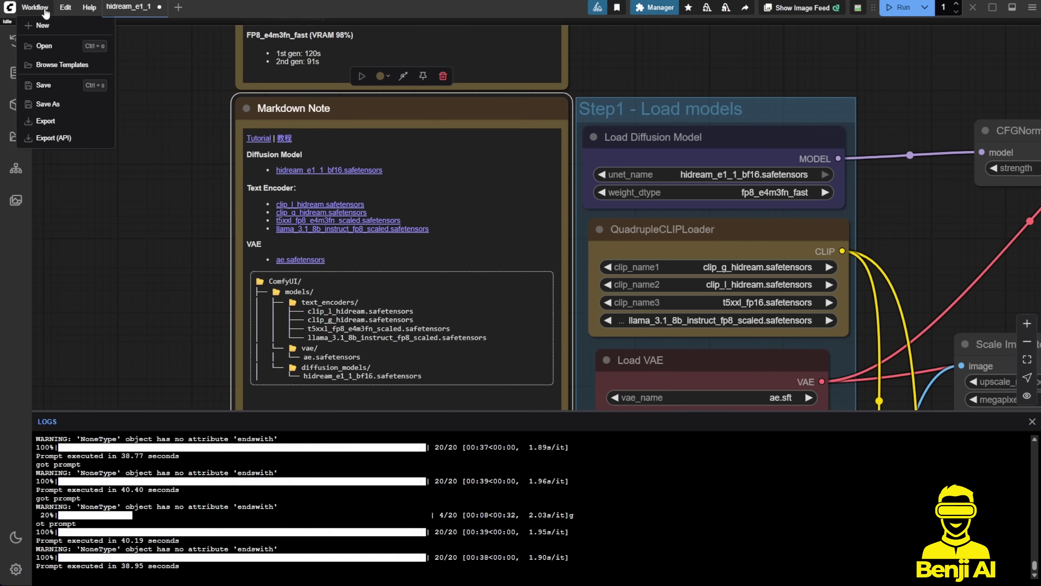
{"action": "left_click", "coordinate": [51, 65]}
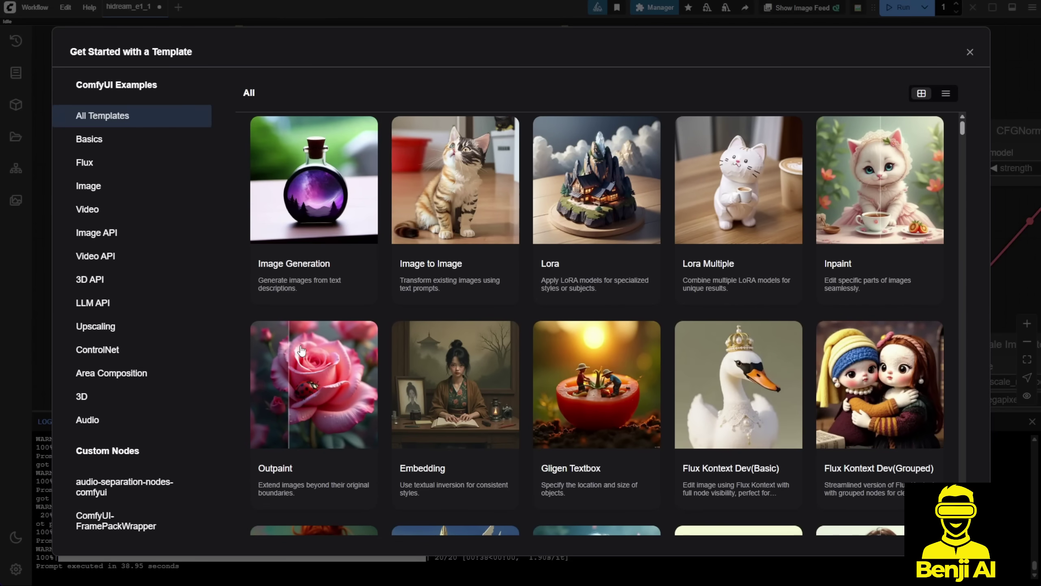
{"action": "scroll", "coordinate": [331, 337], "scroll_direction": "down", "scroll_amount": 15}
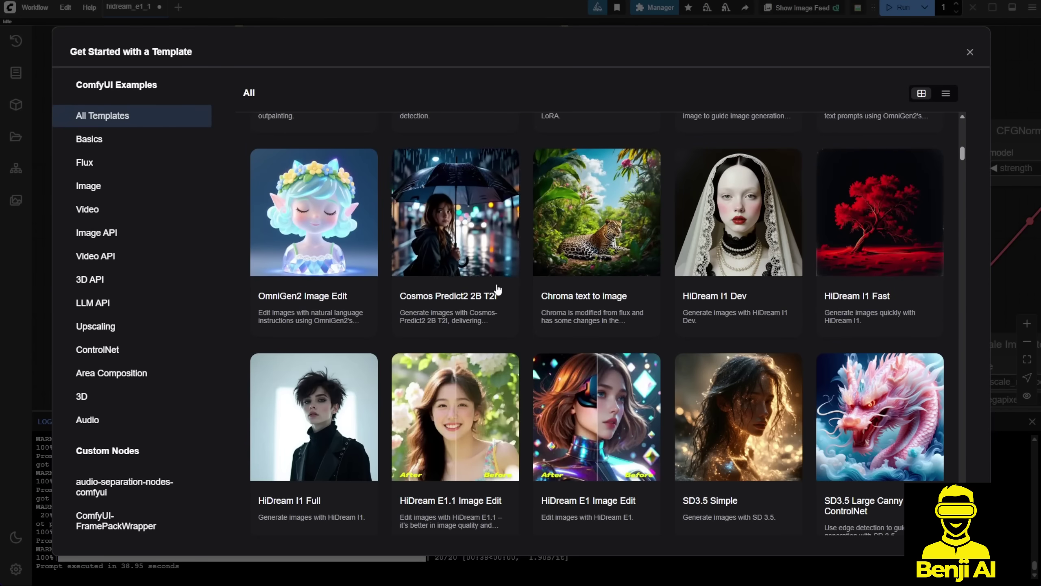
{"action": "scroll", "coordinate": [497, 288], "scroll_direction": "down", "scroll_amount": 3}
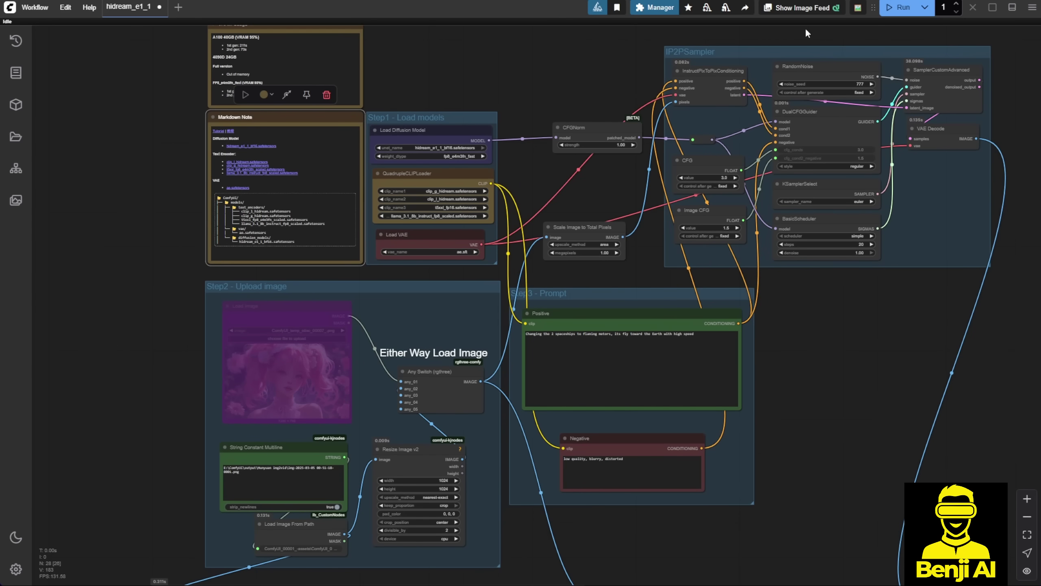
Open the ComfyUI Manager V3.33.1 dialog from the top toolbar
{"action": "left_click", "coordinate": [655, 7]}
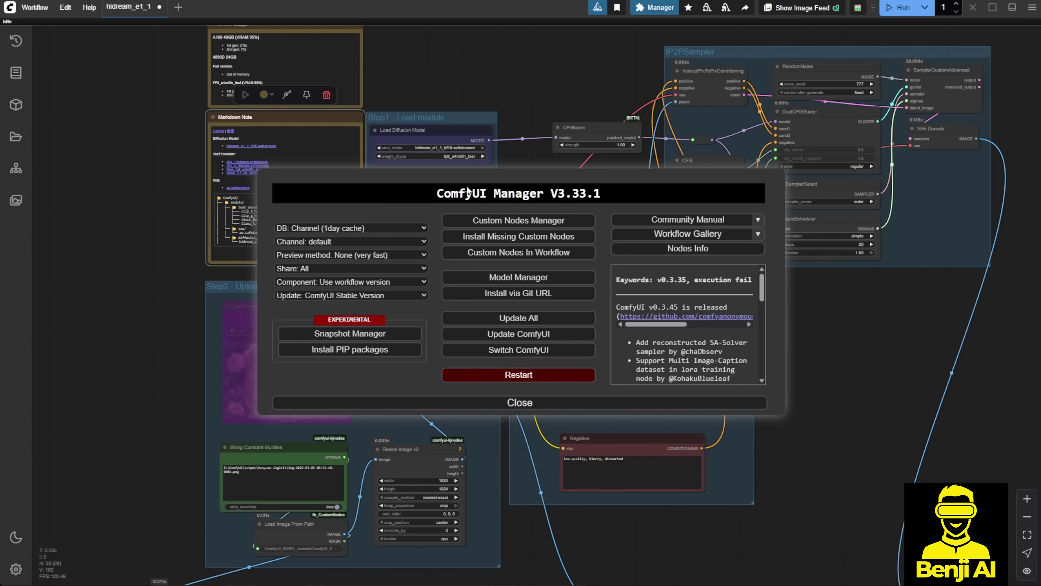